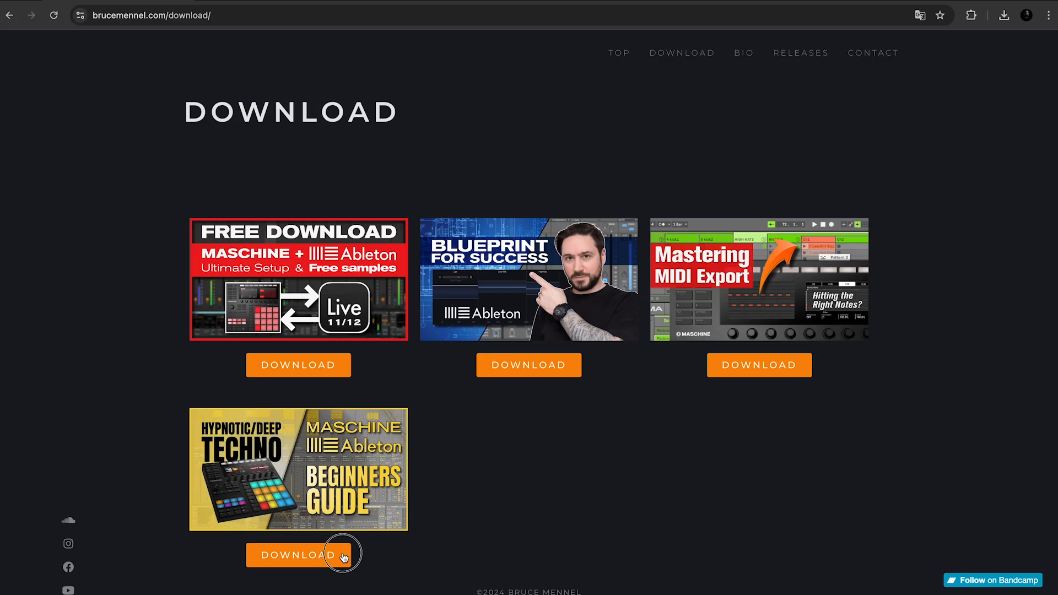
Download the Hypnotic/Deep Techno Maschine and Ableton beginners guide project from the website.
left_click(344, 556)
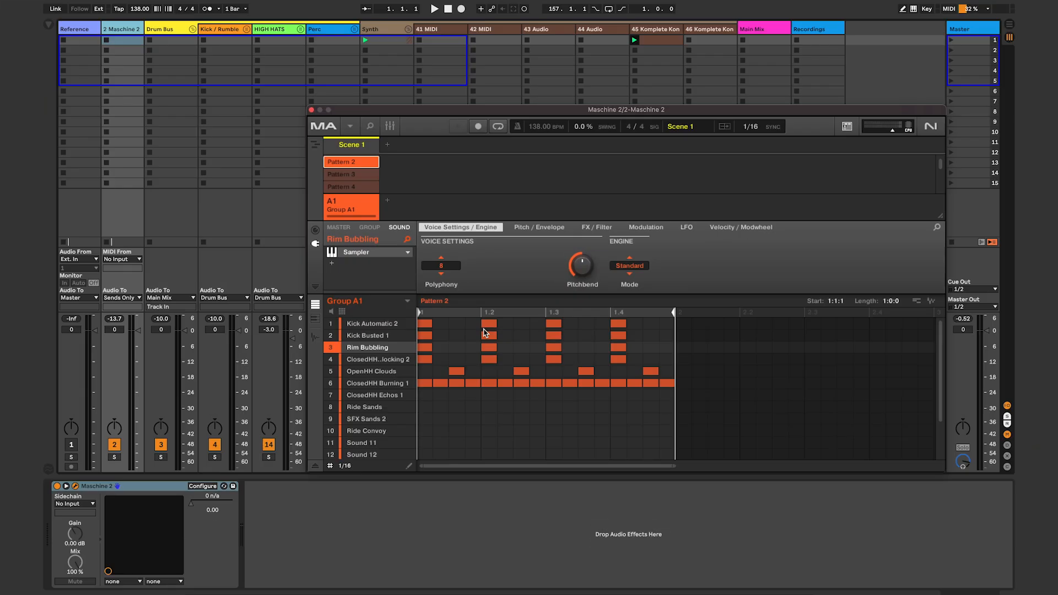
Play back the project and examine the kick's fundamental frequency in the enlarged Spectrum display on Main Kick AUDIO, closing the display when finished.
key("space")
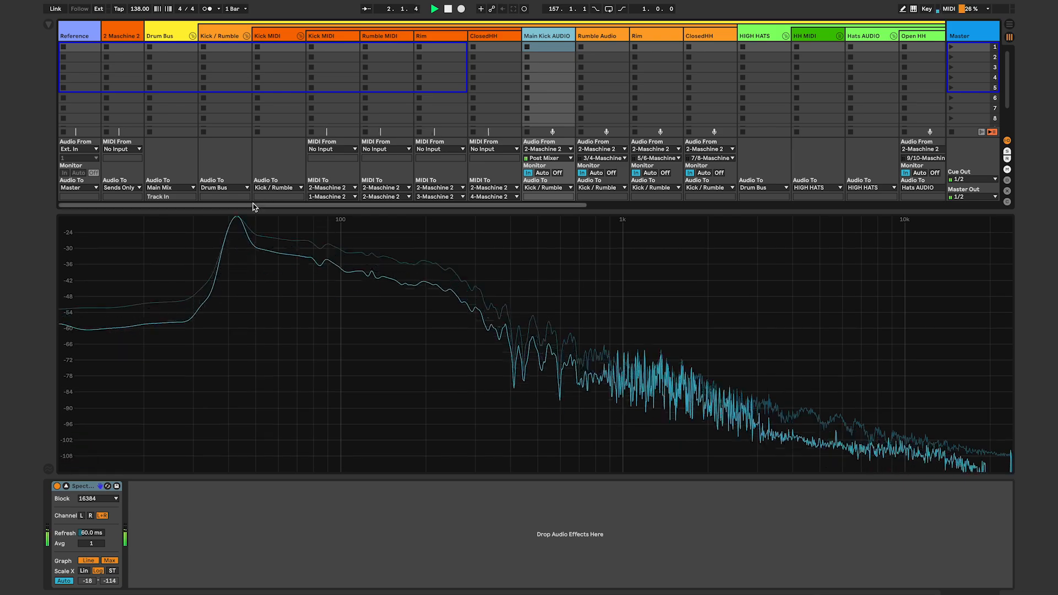
mouse_move(237, 232)
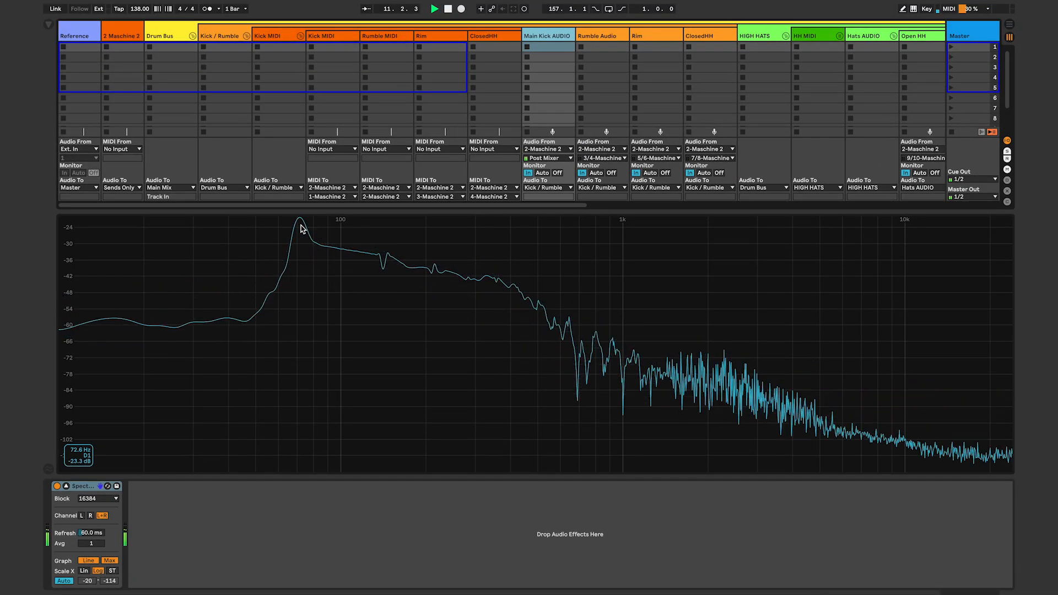
double_click(302, 229)
Open the Maschine 2 plug-in and review the Kick Automatic 2 amplitude envelope and FX / Filter settings, closing the plug-in window when finished.
left_click(121, 33)
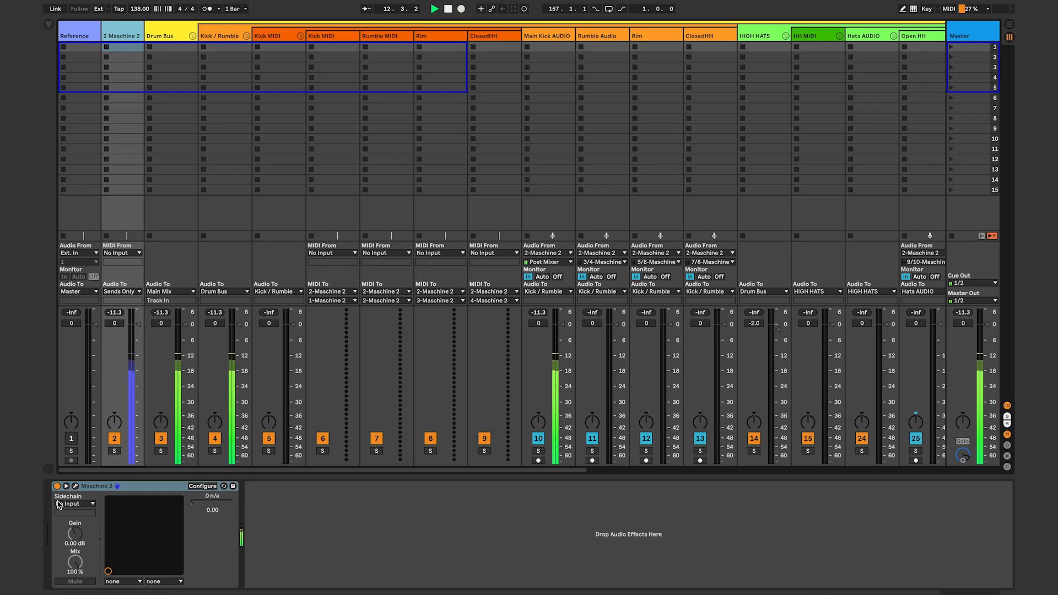
left_click(76, 487)
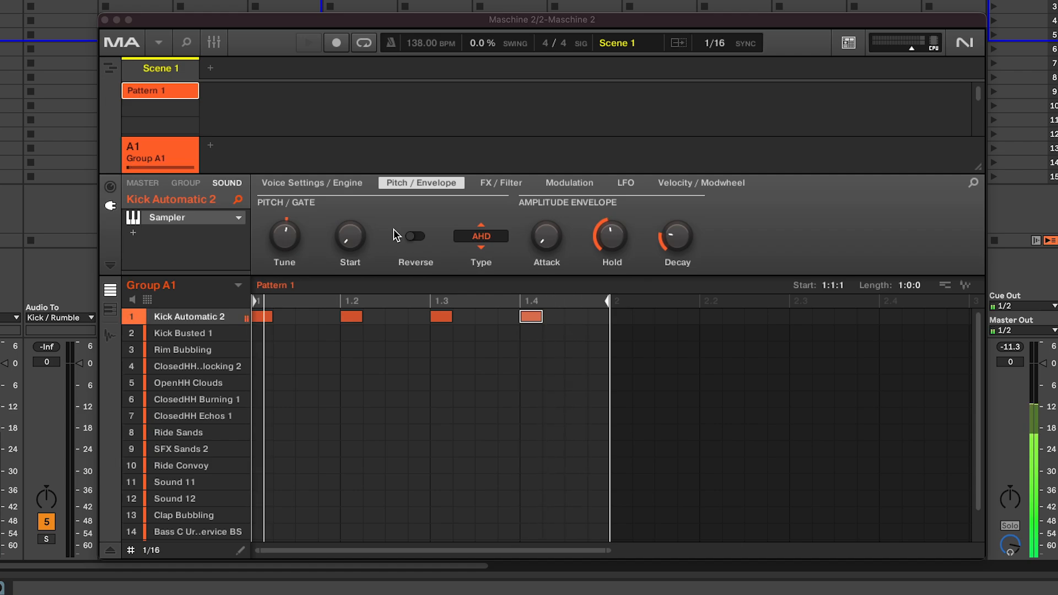
mouse_move(621, 236)
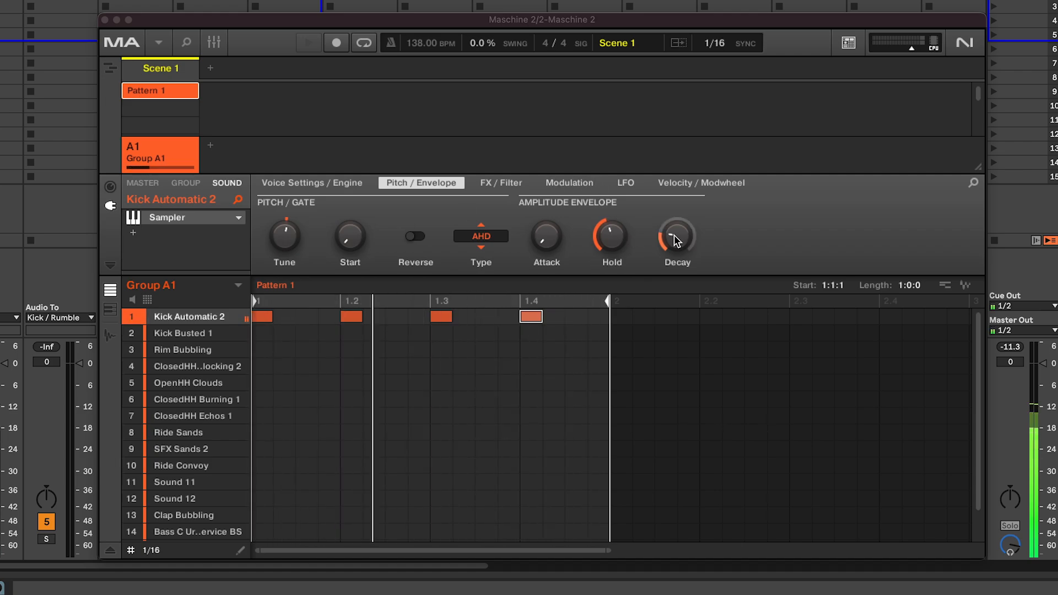
mouse_move(676, 239)
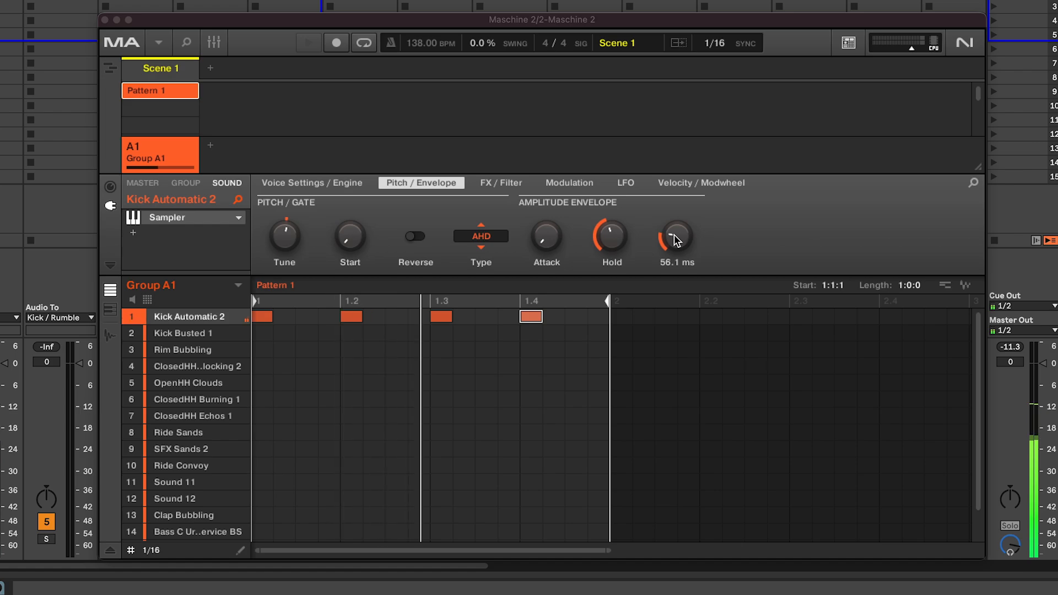
key("Right")
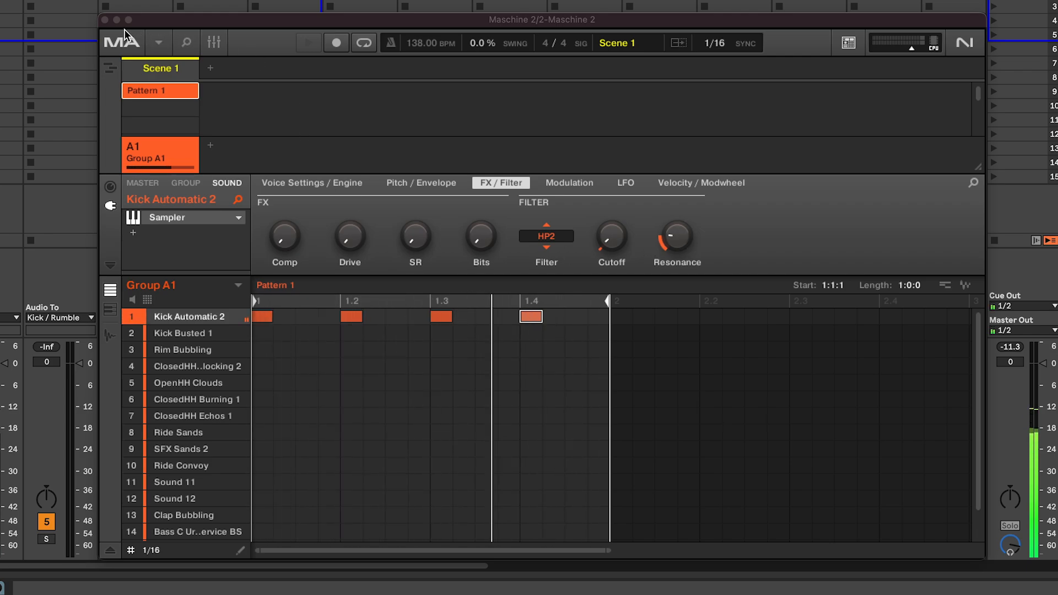
left_click(105, 20)
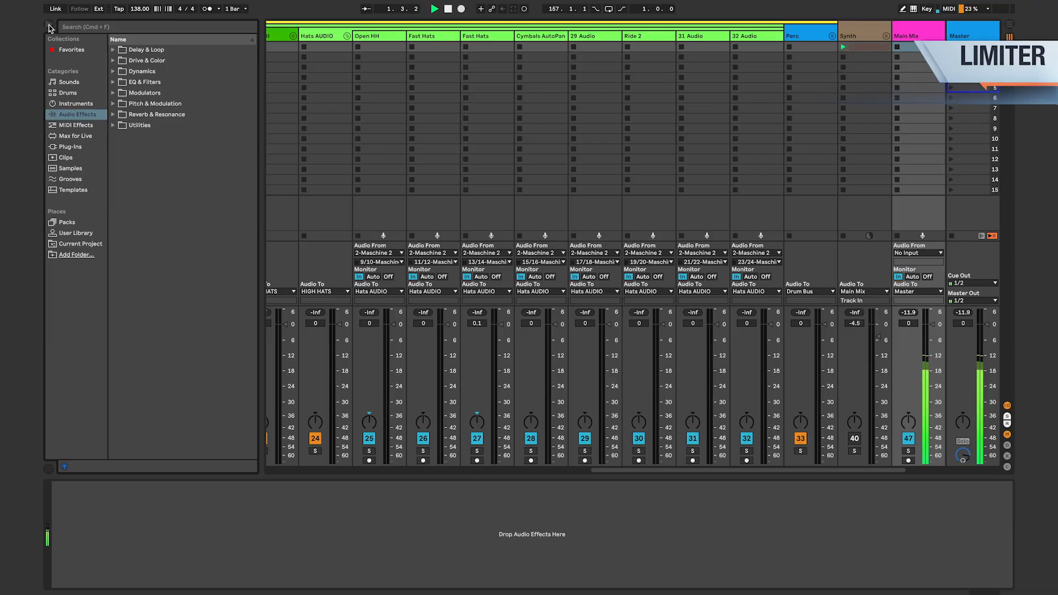
Add a Limiter from the Dynamics effects to the Main Mix track and select its gain value for editing.
left_click(113, 71)
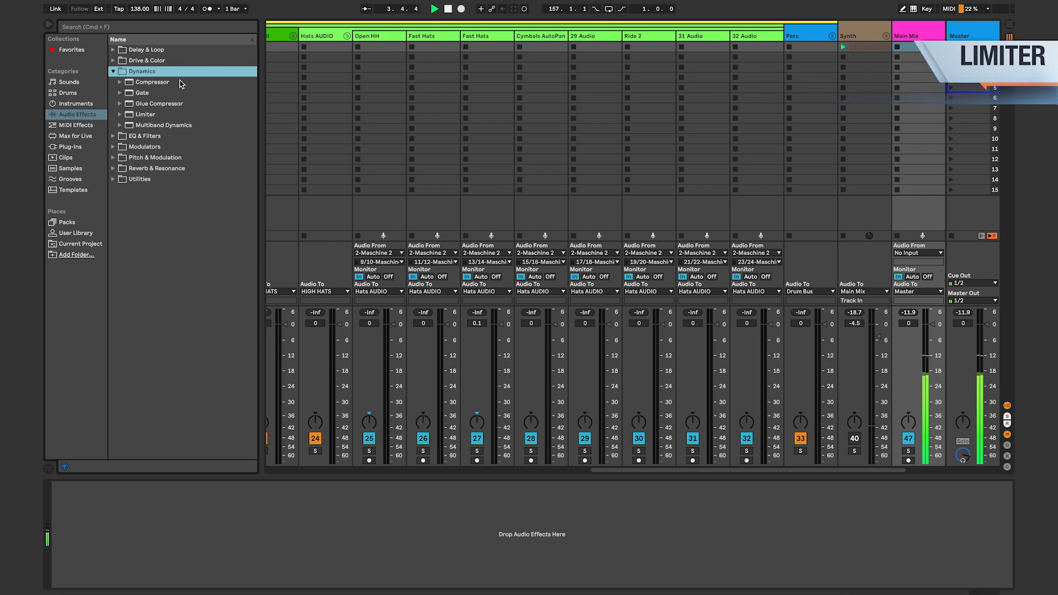
double_click(179, 116)
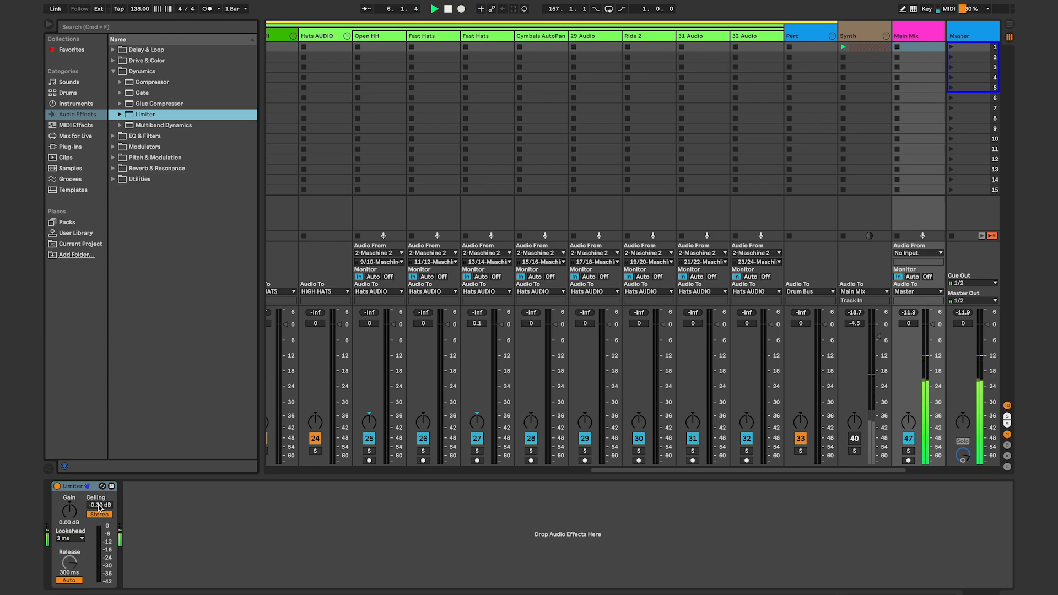
left_click(69, 523)
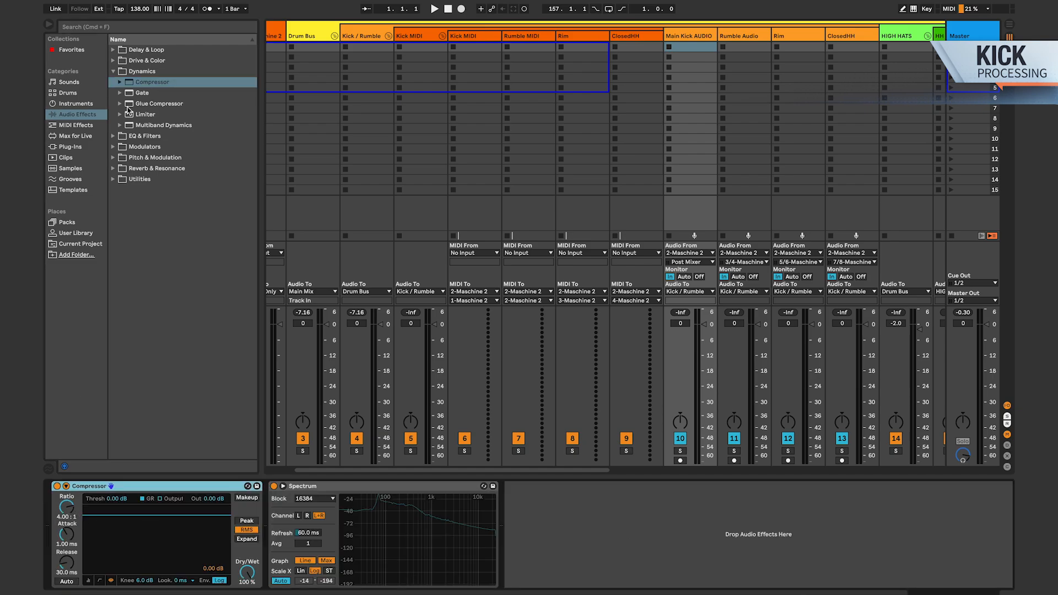
Insert Overdrive, Utility and Limiter in that order between the Compressor and Spectrum on the Main Kick AUDIO track.
left_click(114, 60)
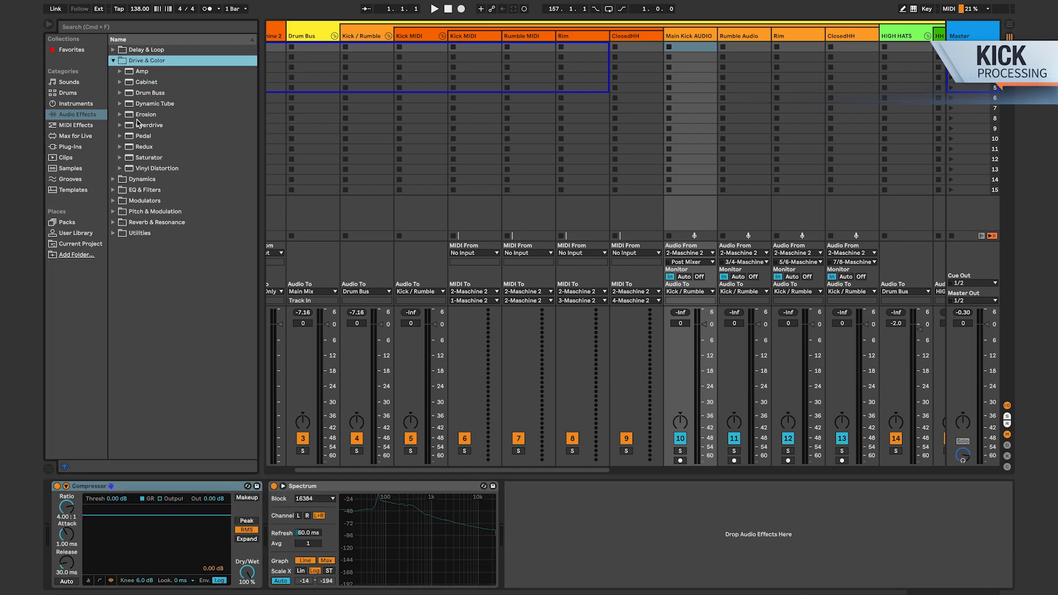
left_click_drag(135, 126, 256, 505)
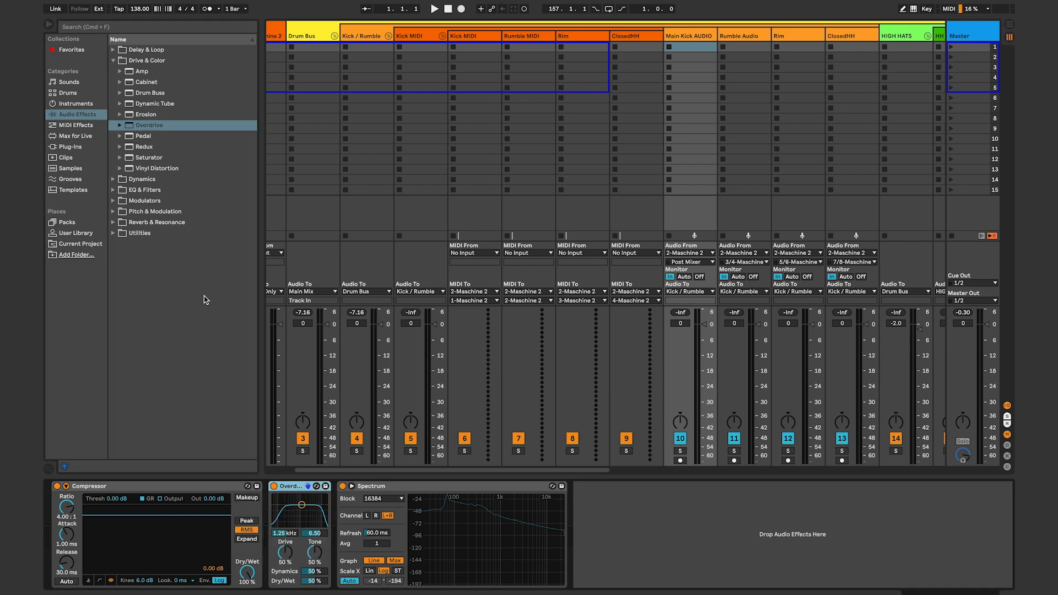
left_click(116, 234)
left_click(134, 234)
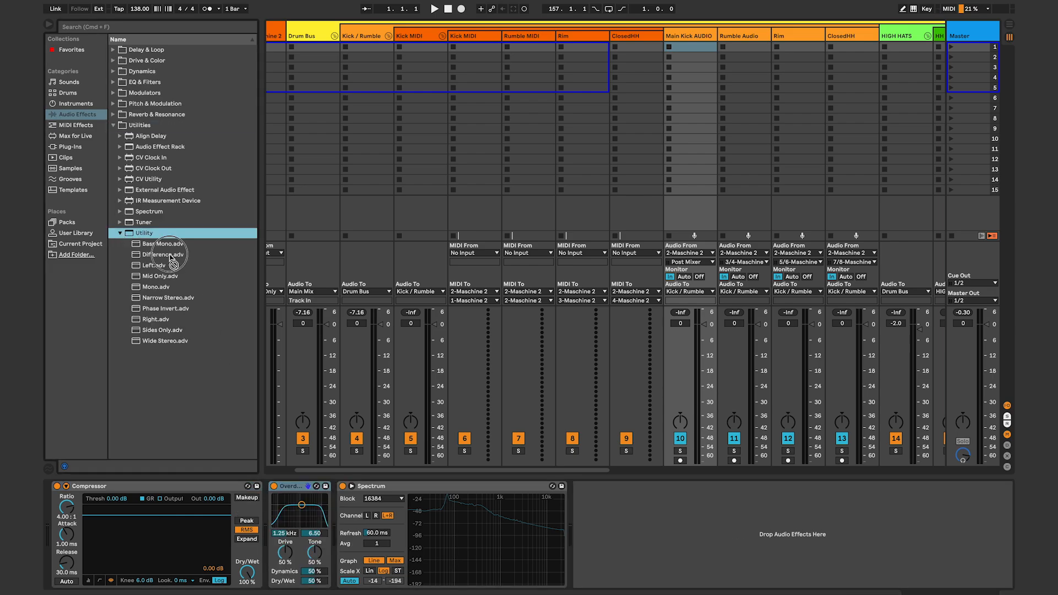
left_click_drag(172, 259, 348, 495)
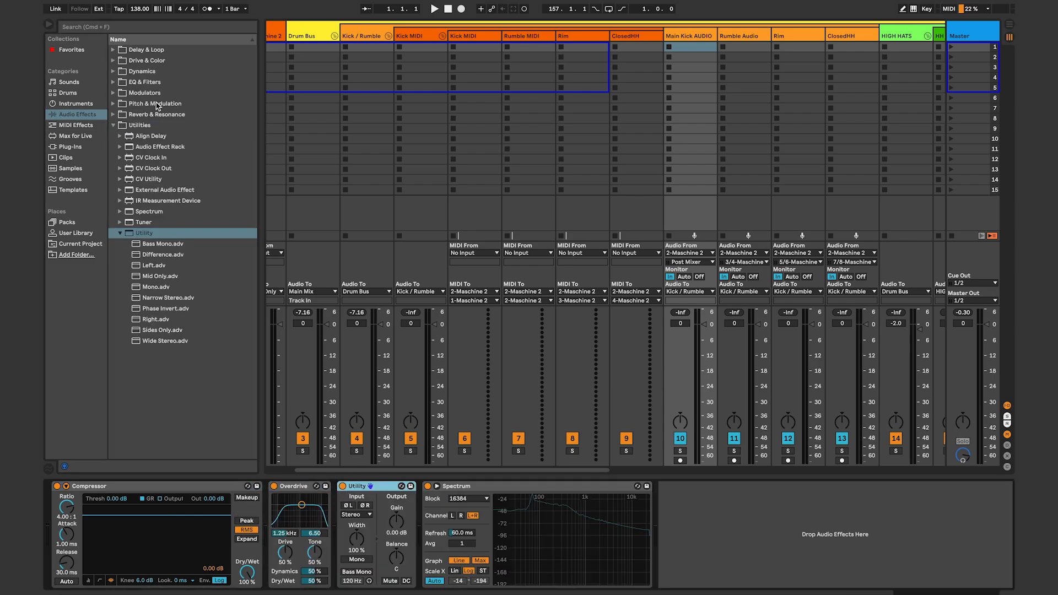
left_click(116, 72)
left_click_drag(138, 113, 499, 529)
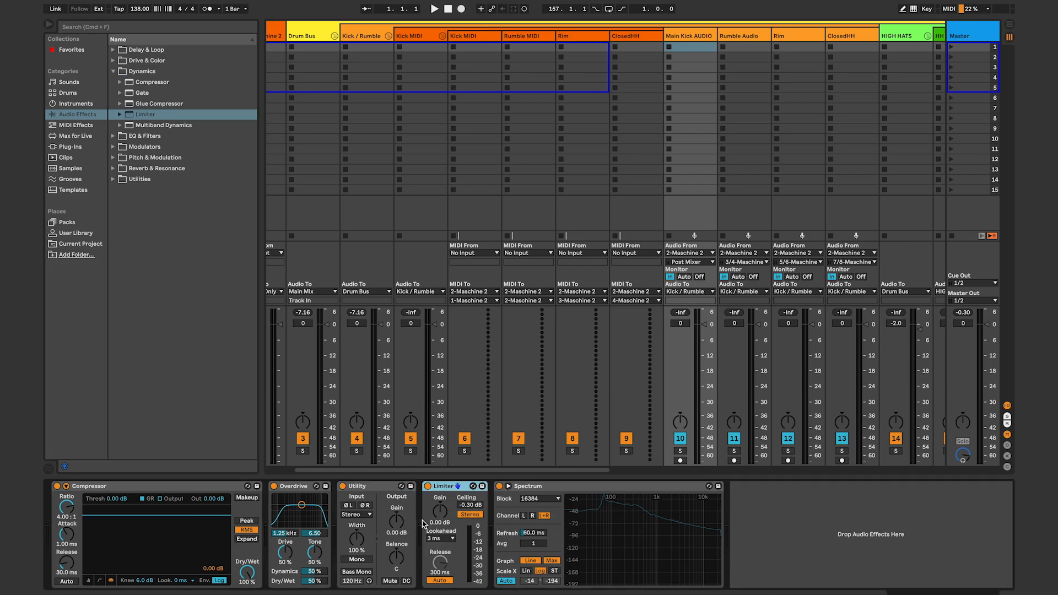
Group the Overdrive and Utility devices into an Audio Effect Rack on the Main Kick AUDIO track.
left_click(382, 488)
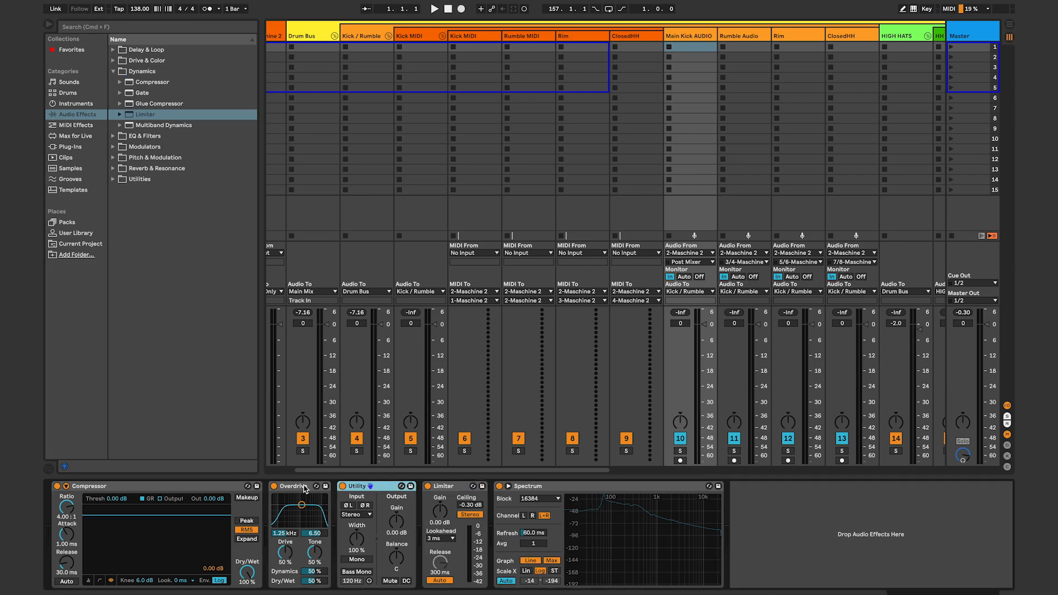
left_click(304, 488)
key("super+g")
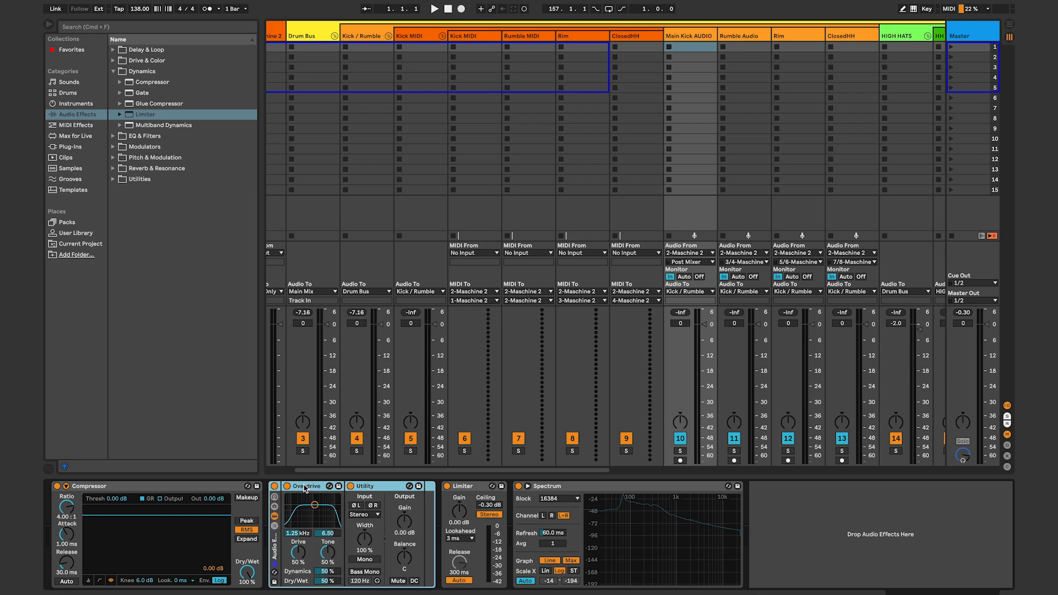
During playback, set the Compressor to Peak, ratio 9:1, attack 10 ms, release 18 ms, threshold -28.6 dB and output 3.20 dB, and compare it bypassed.
key("space")
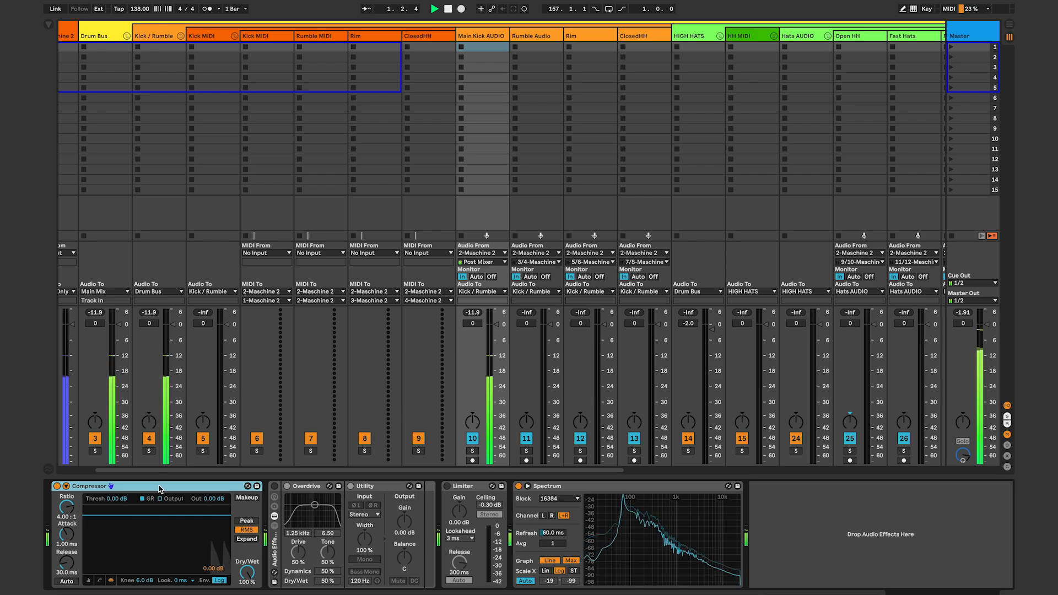
left_click(252, 521)
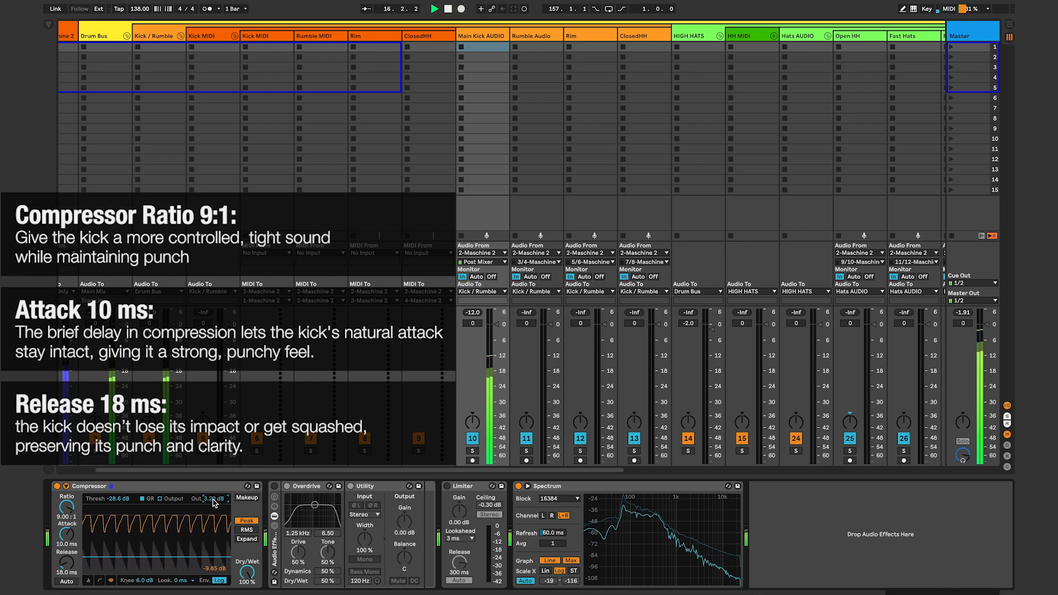
left_click(57, 486)
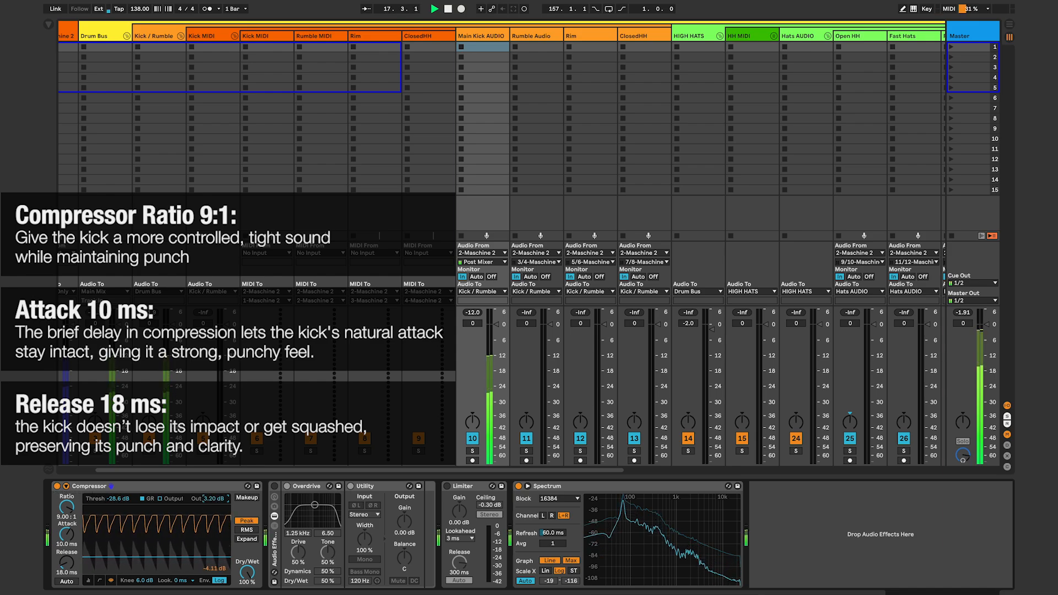
left_click(57, 486)
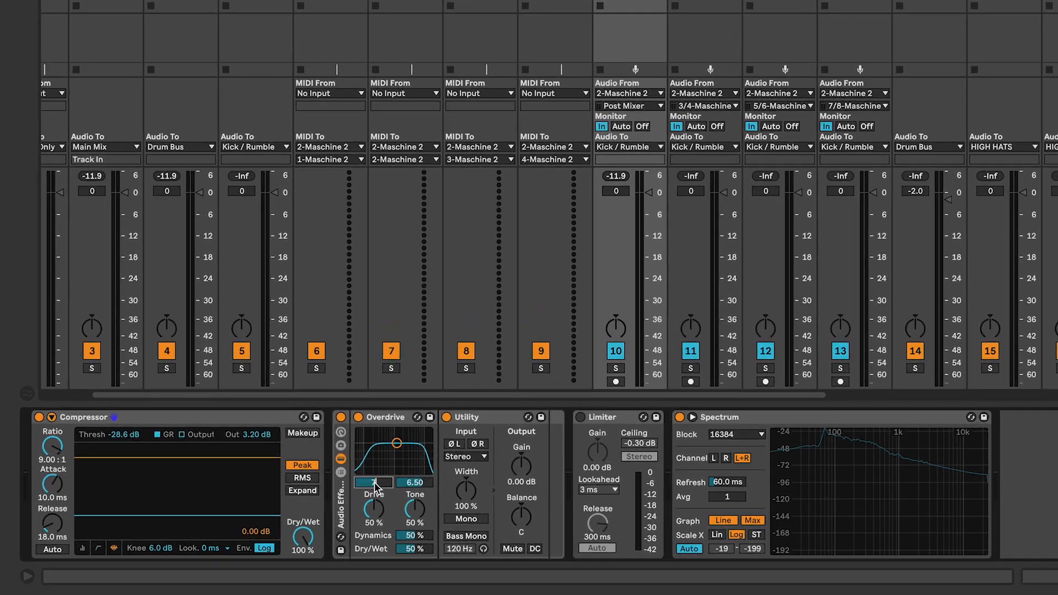
Set the Overdrive's filter frequency to 74 Hz, Dry/Wet to 20% and Drive to 0%.
type("4")
key("Return")
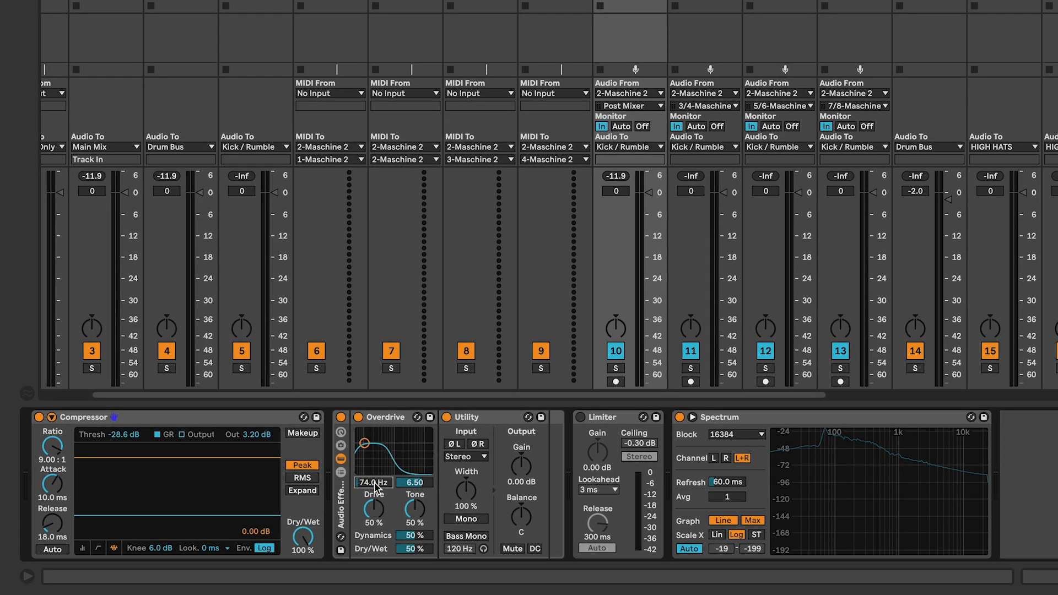
left_click(415, 548)
left_click_drag(379, 529, 384, 534)
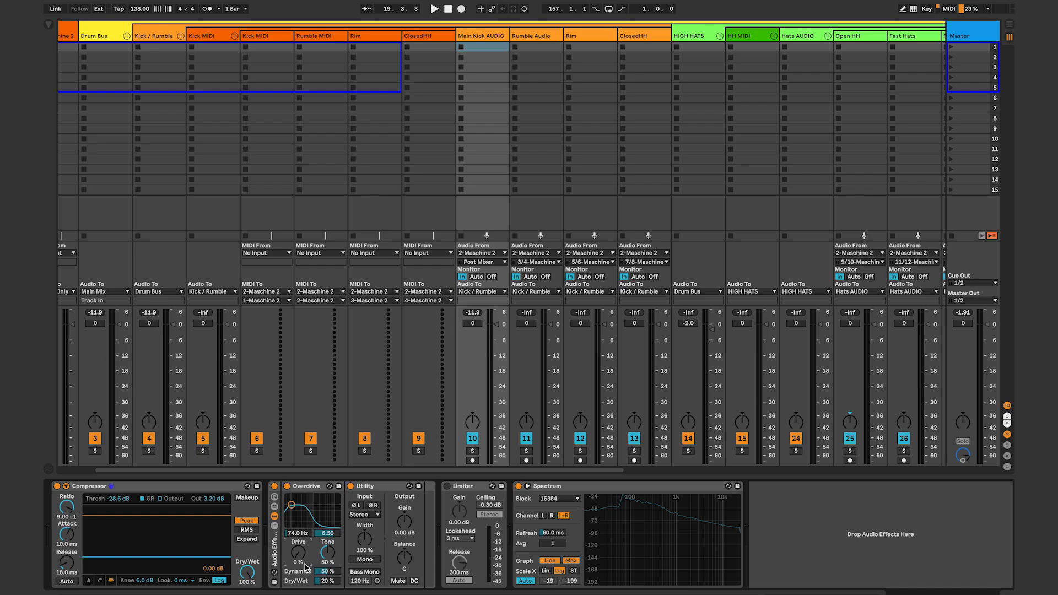
During playback, set the Overdrive's Drive to 40%, Dry/Wet to 35% and Tone to 10%.
key("space")
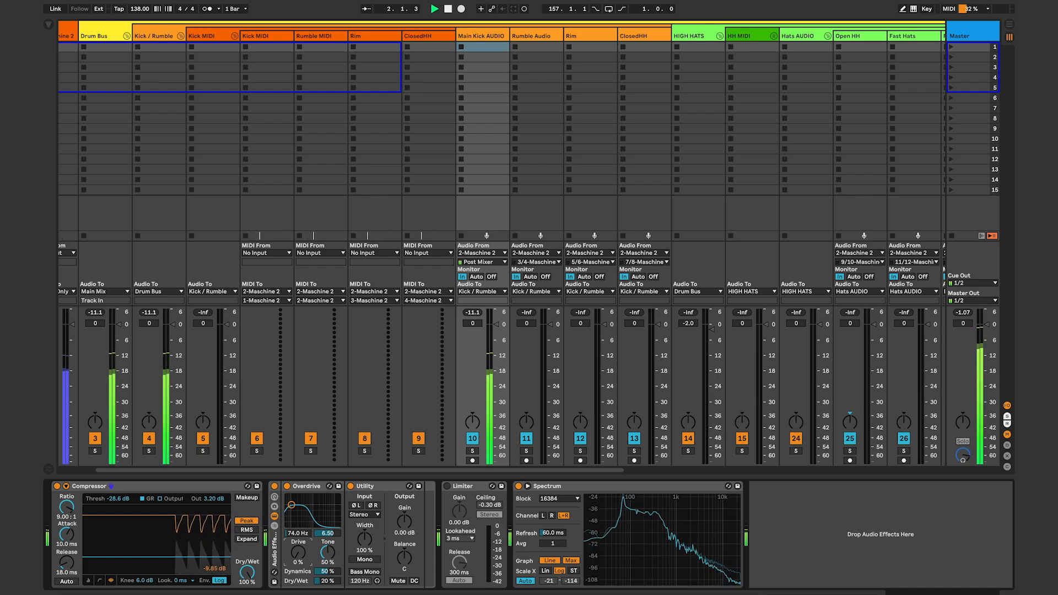
left_click_drag(298, 552, 298, 524)
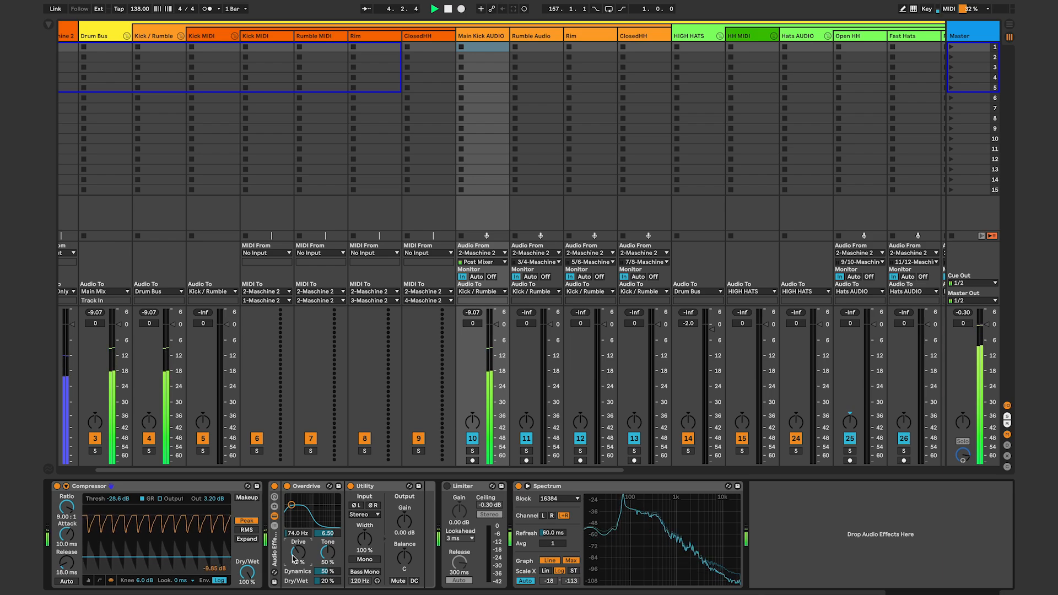
left_click_drag(325, 581, 325, 576)
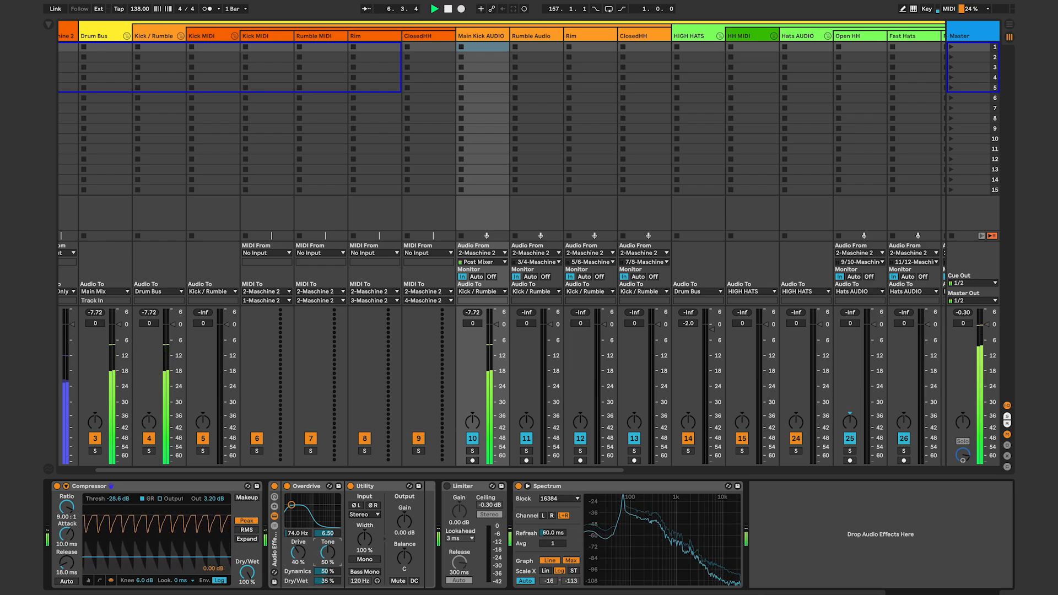
left_click_drag(328, 552, 327, 562)
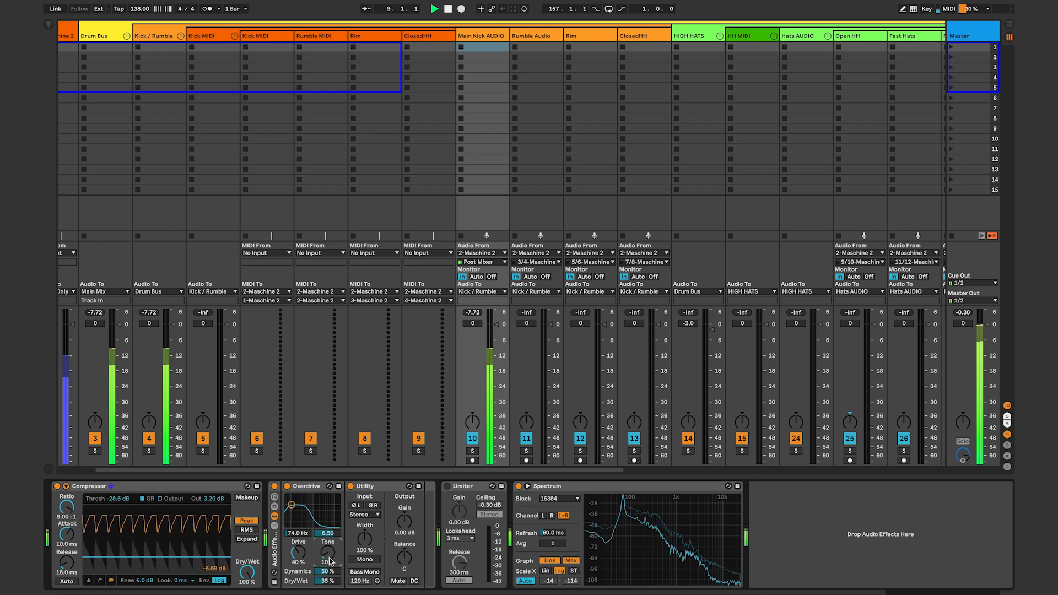
Switch the Utility to mono with -2.5 dB output gain and compare the kick's peak level with the effect rack bypassed.
left_click(472, 313)
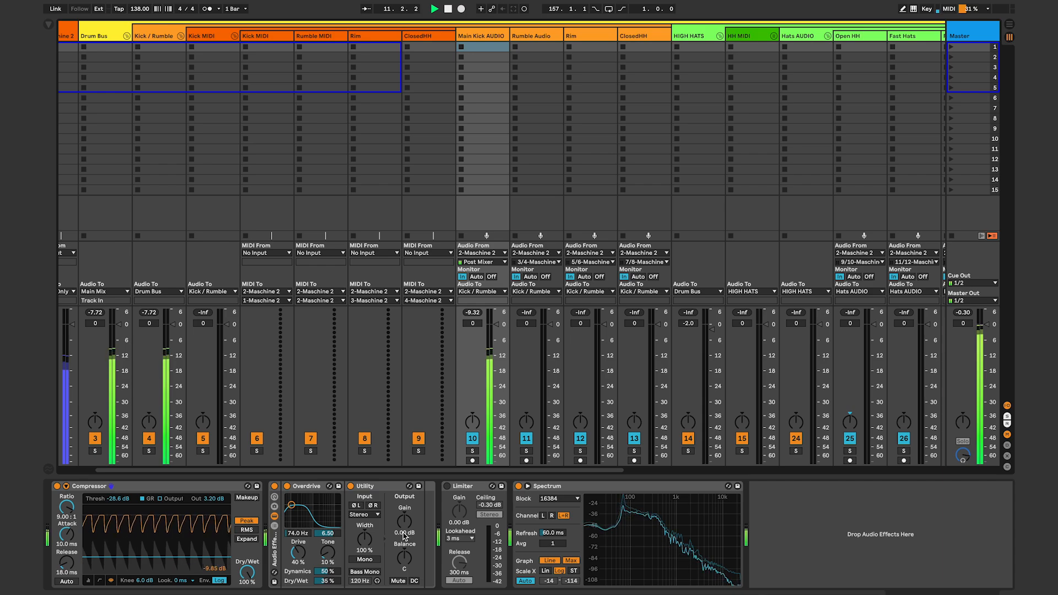
left_click(367, 560)
left_click(406, 534)
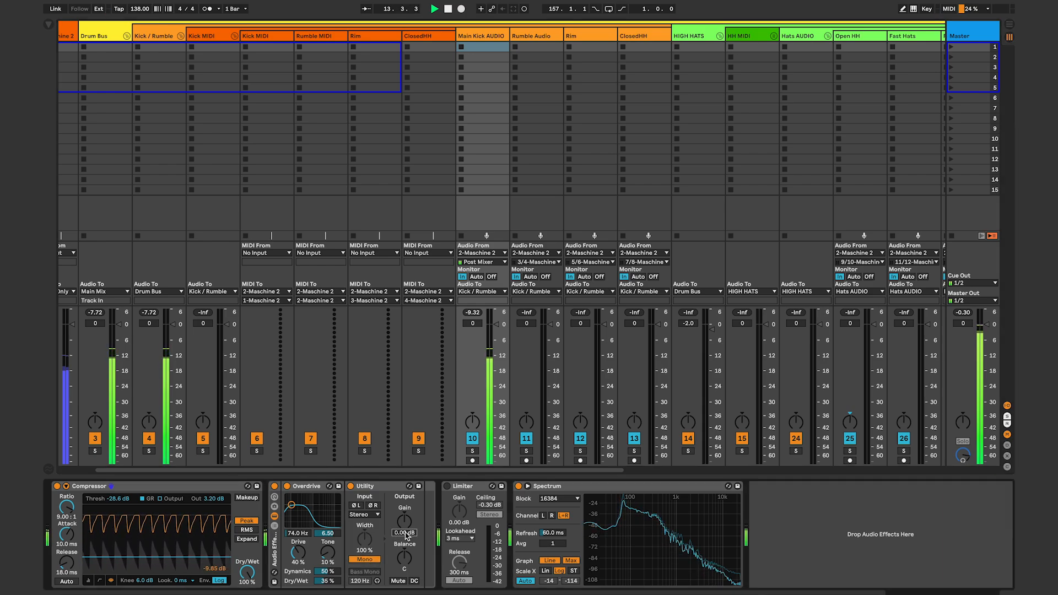
type("-")
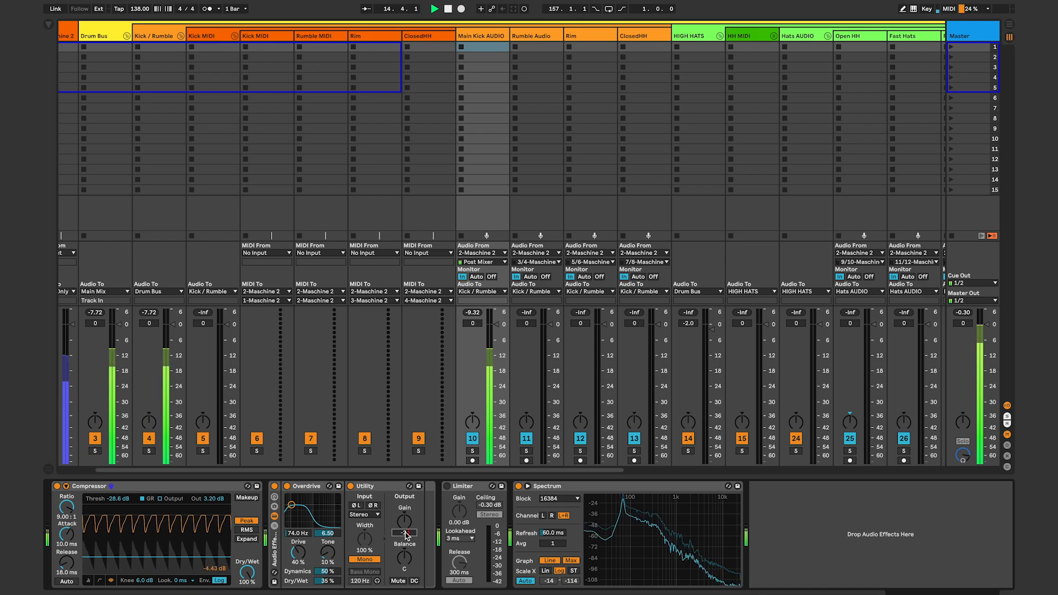
type("2.5")
key("Return")
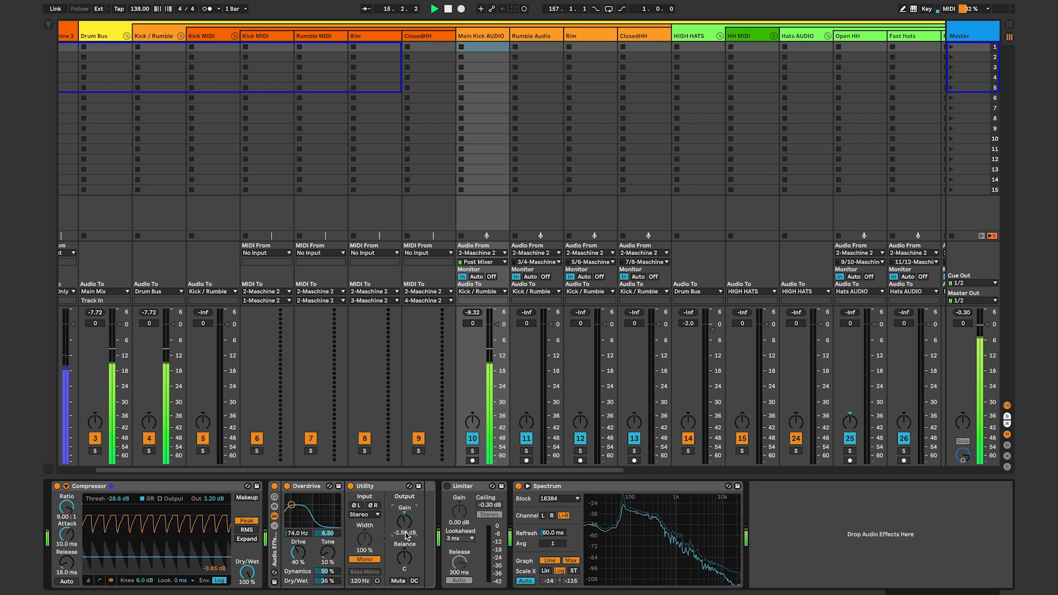
left_click(473, 315)
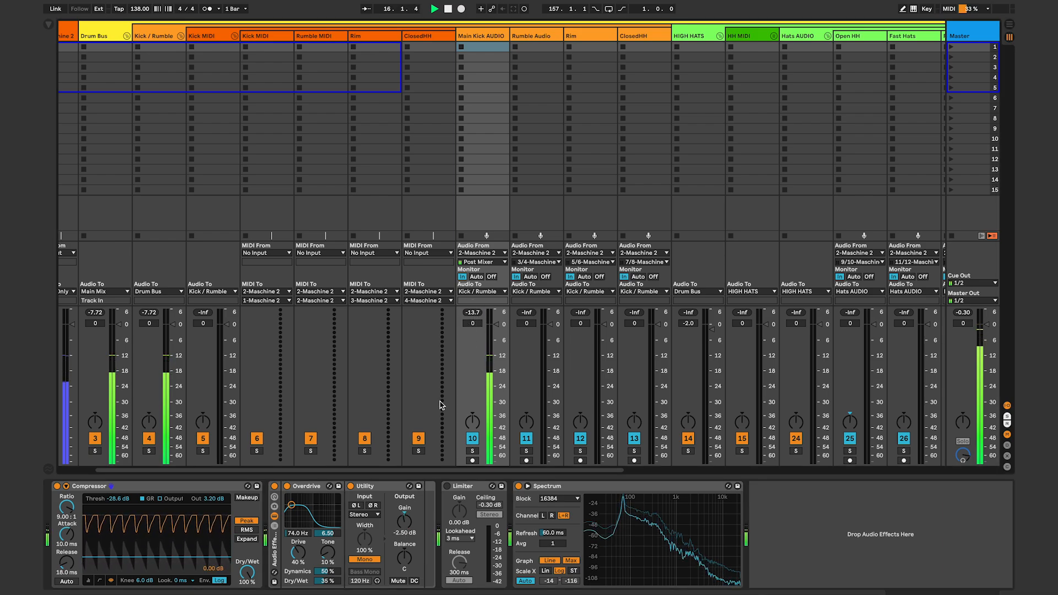
left_click(274, 486)
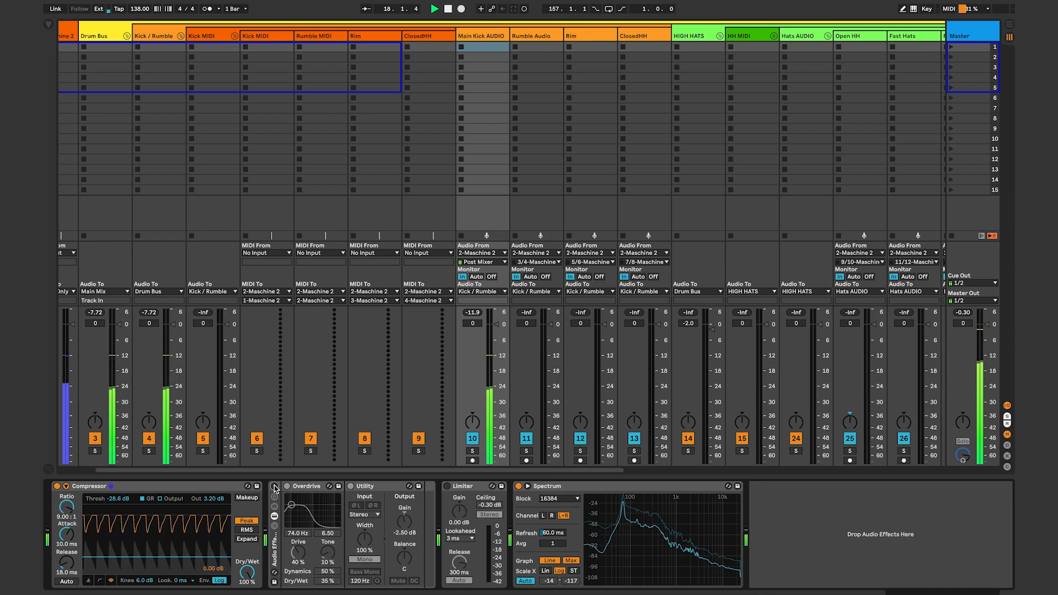
Re-enable the effect rack on the Main Kick AUDIO track, turn on the Limiter and set its ceiling to -12 dB.
left_click(274, 487)
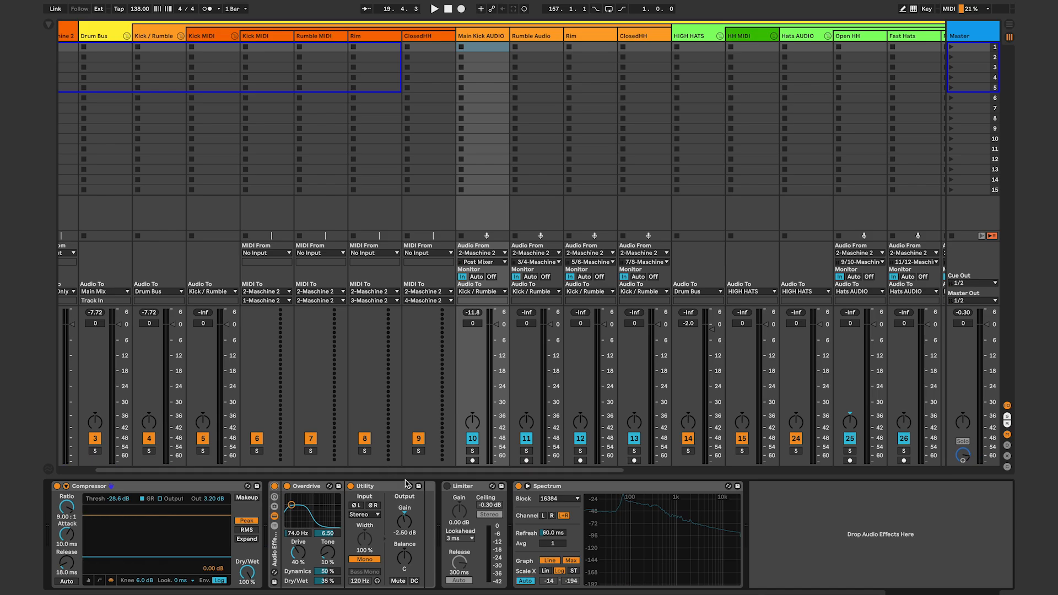
left_click(448, 486)
left_click(489, 505)
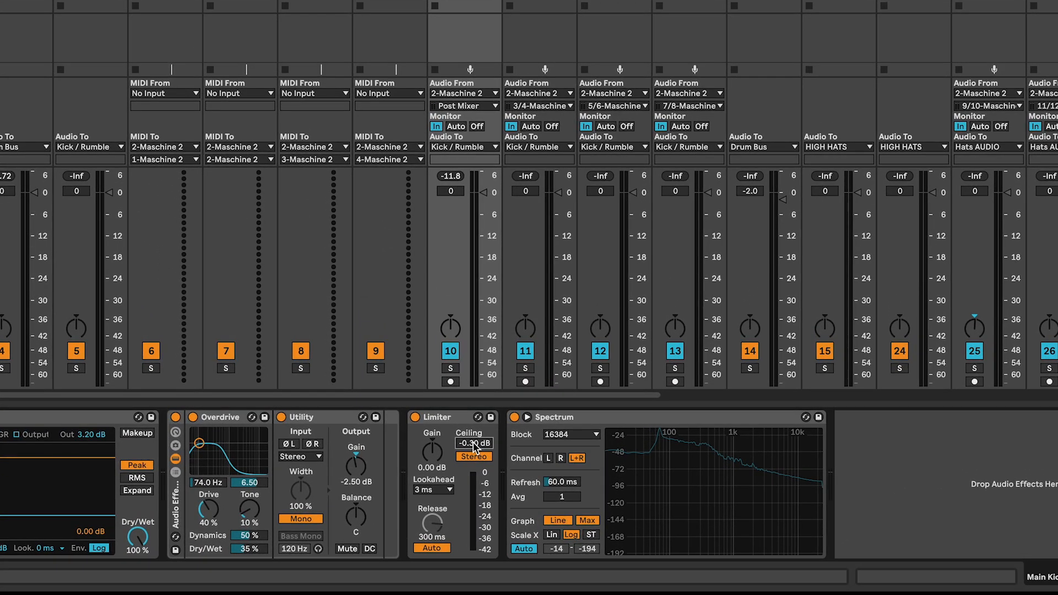
type("-12")
key("Return")
Turn off the Limiter's Auto release, set its release to 54 ms and, during playback, its gain to 1.90 dB.
left_click(429, 548)
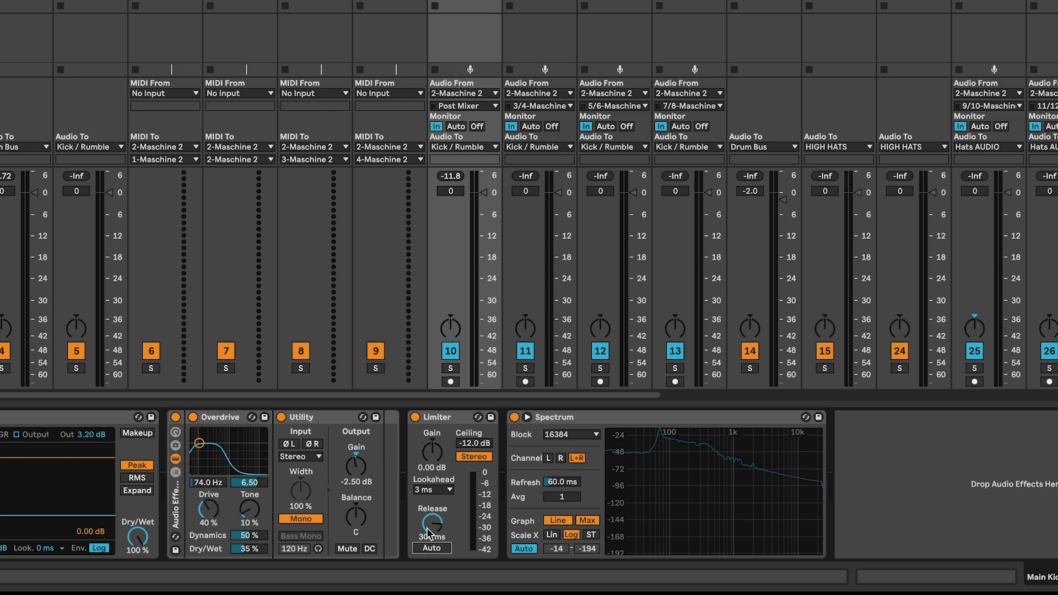
left_click(428, 539)
type("54")
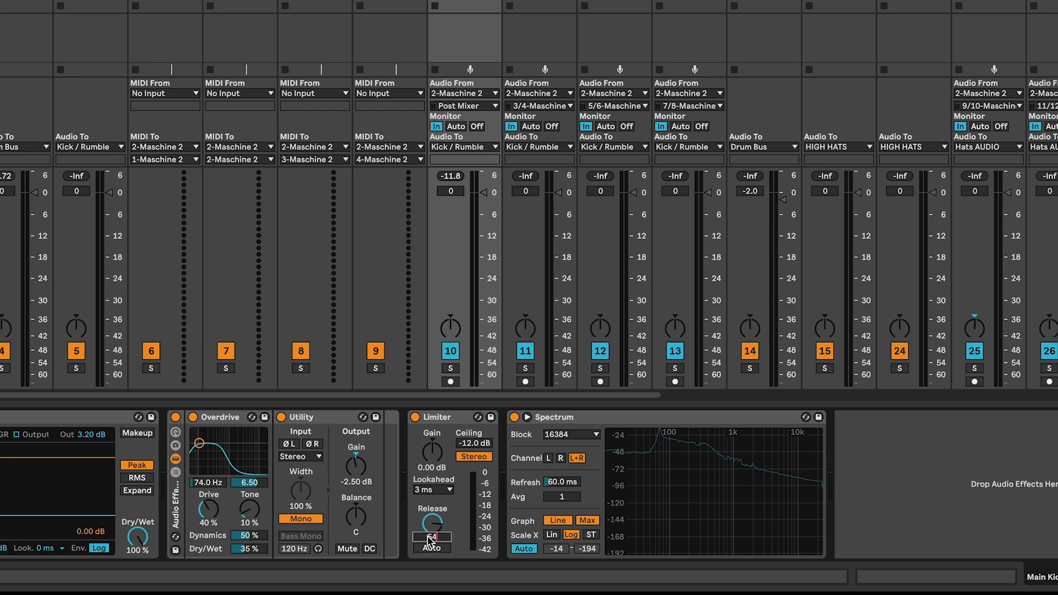
type("0")
key("Return")
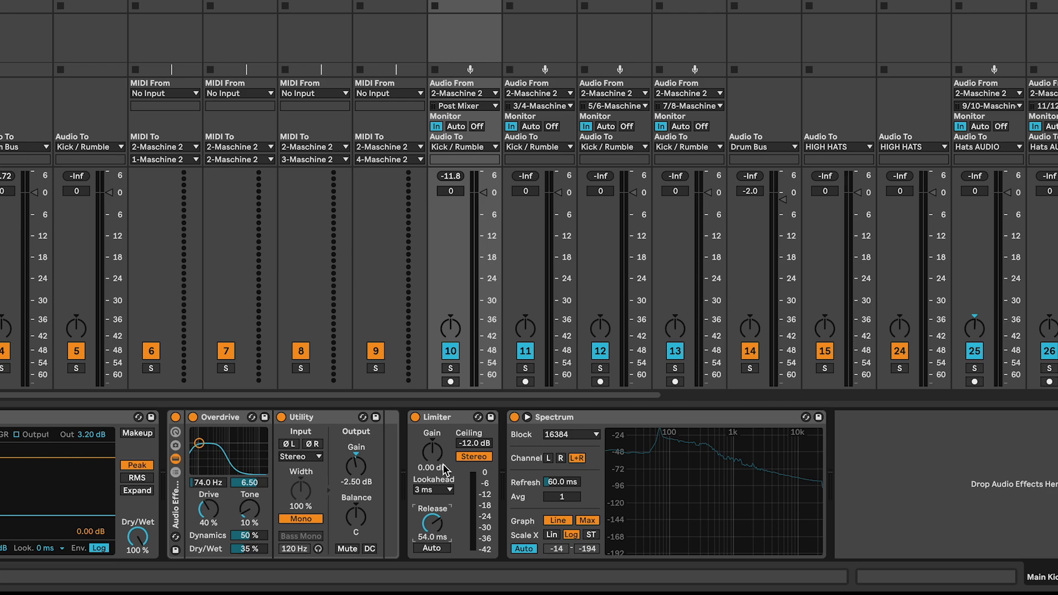
key("space")
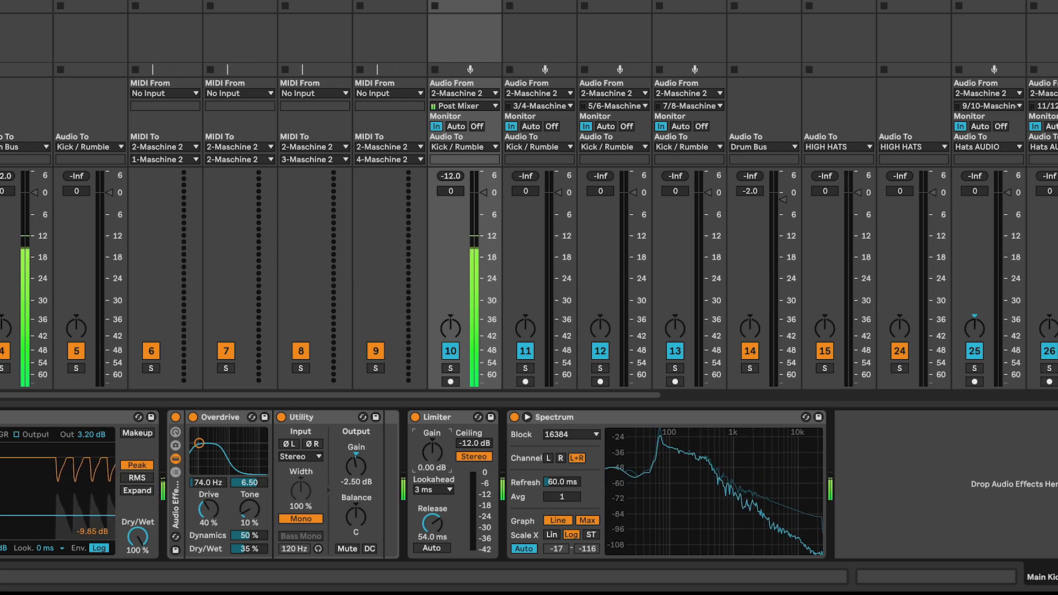
left_click_drag(431, 453, 431, 440)
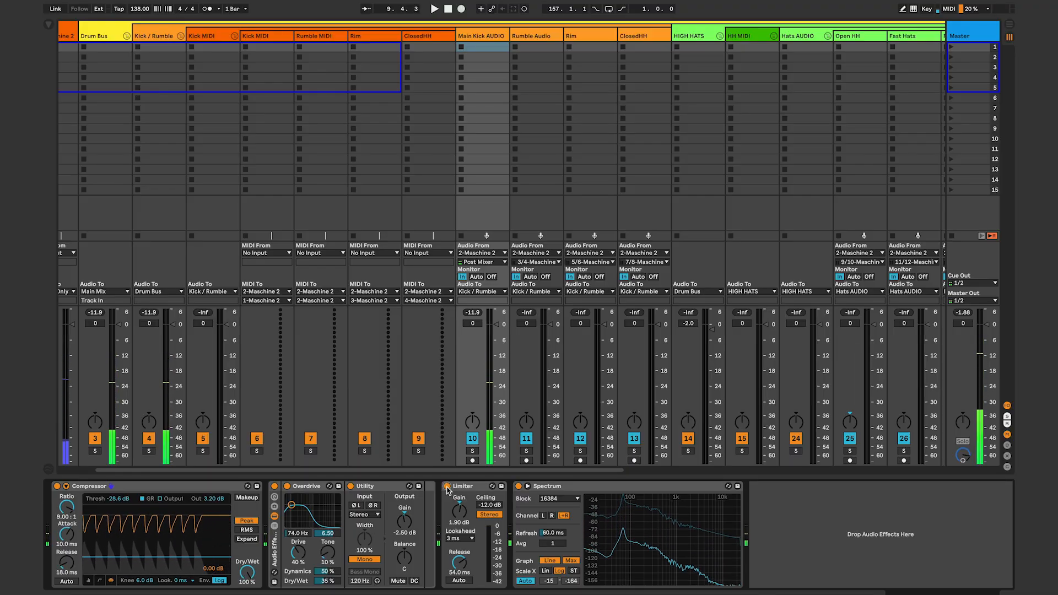
Compare the kick during playback with the Compressor, effect rack and Limiter all bypassed together and switched back on.
left_click(463, 487)
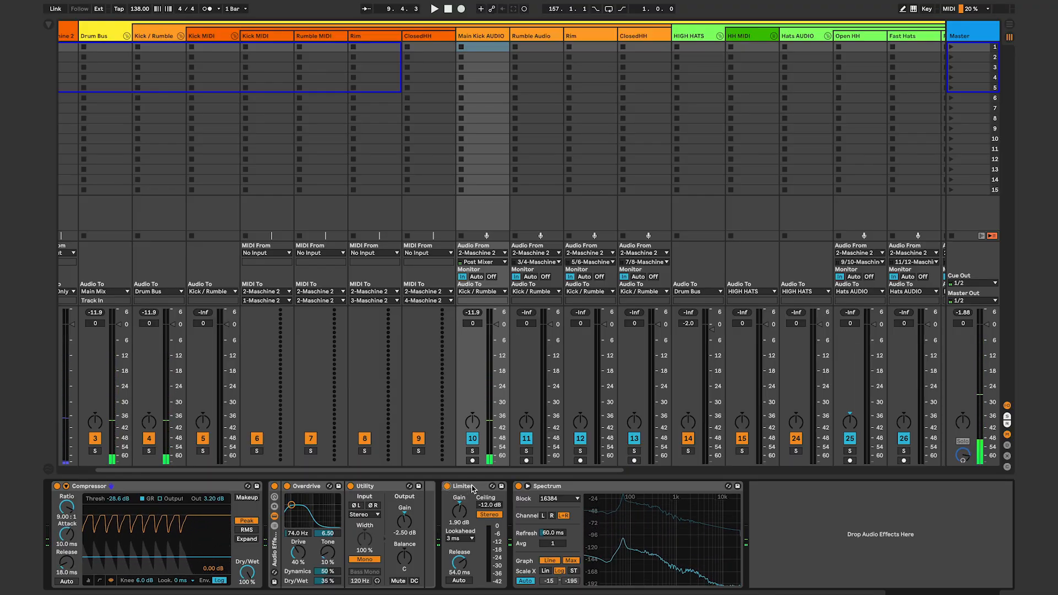
left_click(54, 486, "shift")
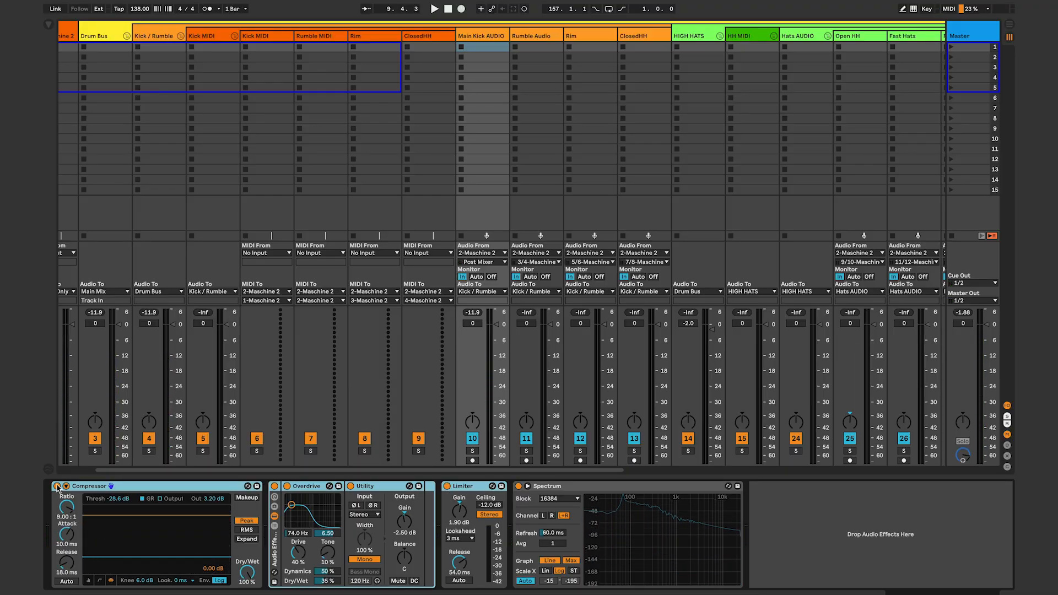
left_click(57, 486)
key("space")
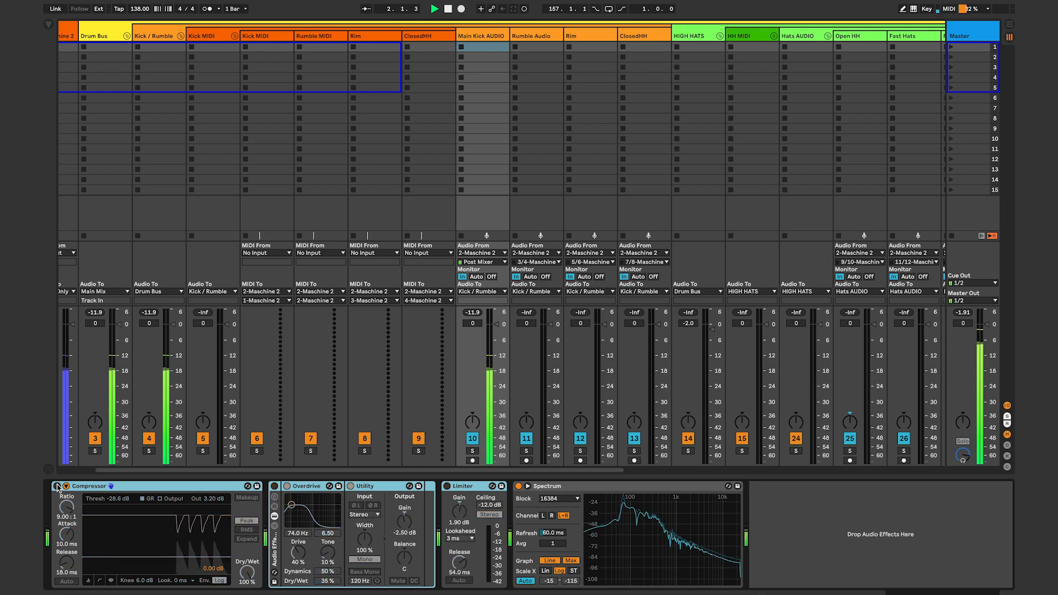
left_click(56, 486)
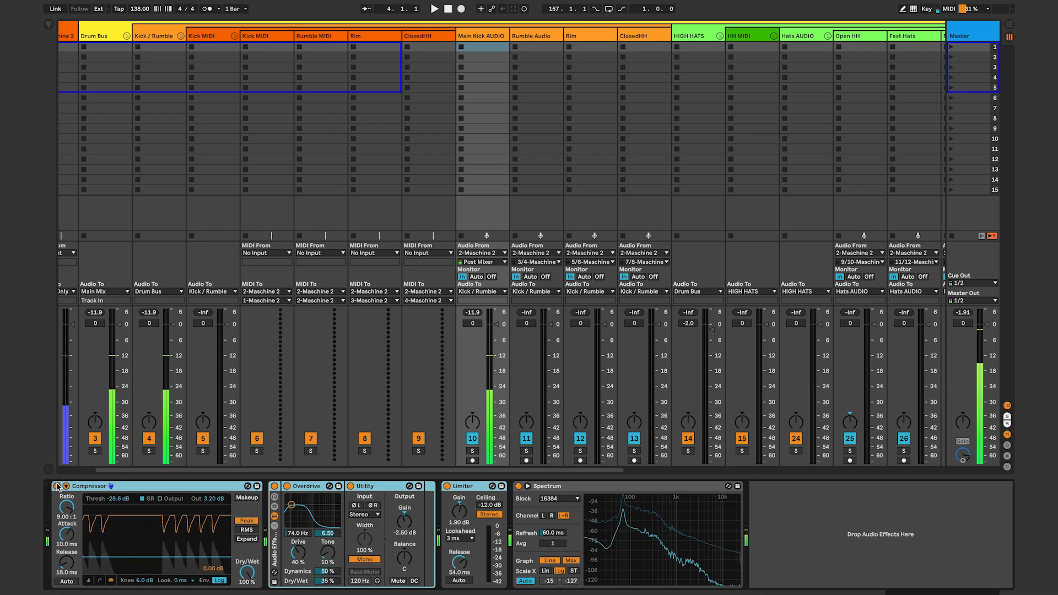
key("space")
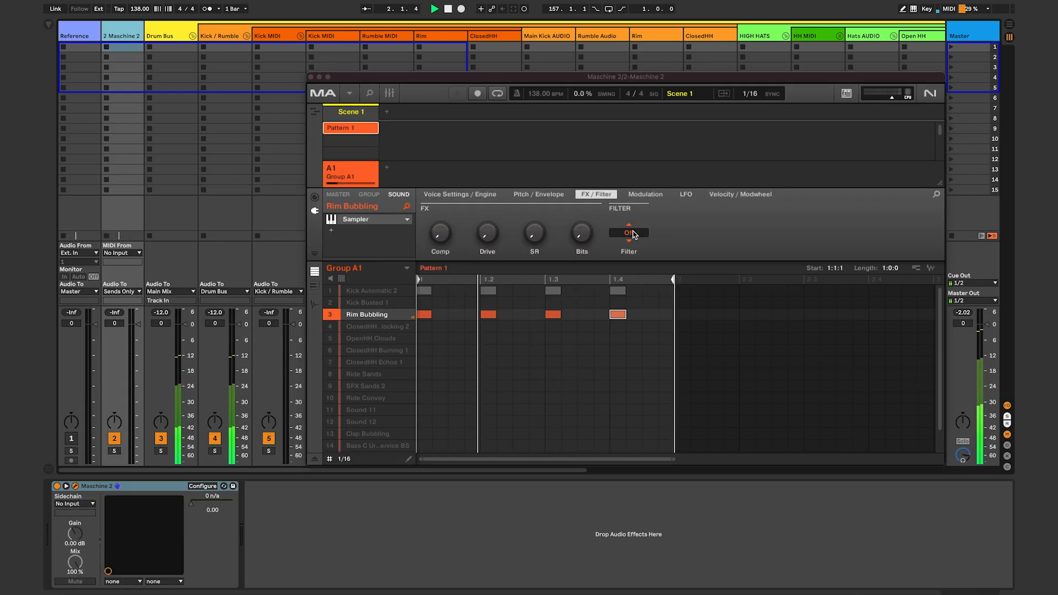
In Maschine, set the Rim Bubbling sampler's filter type to HP2 during playback and check its cutoff and resonance.
scroll(633, 235, "up", 2)
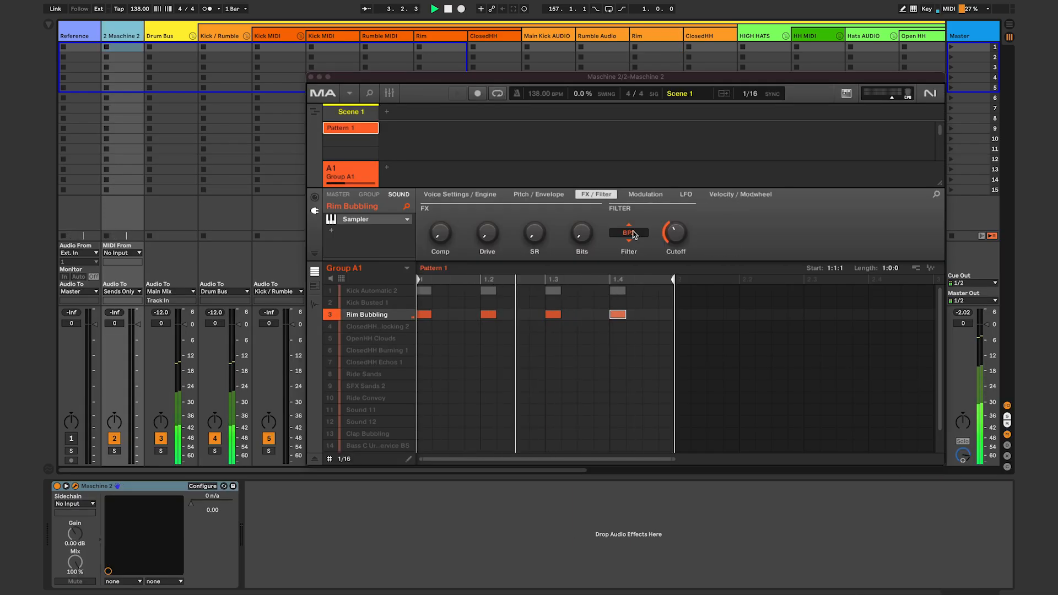
scroll(632, 234, "up", 1)
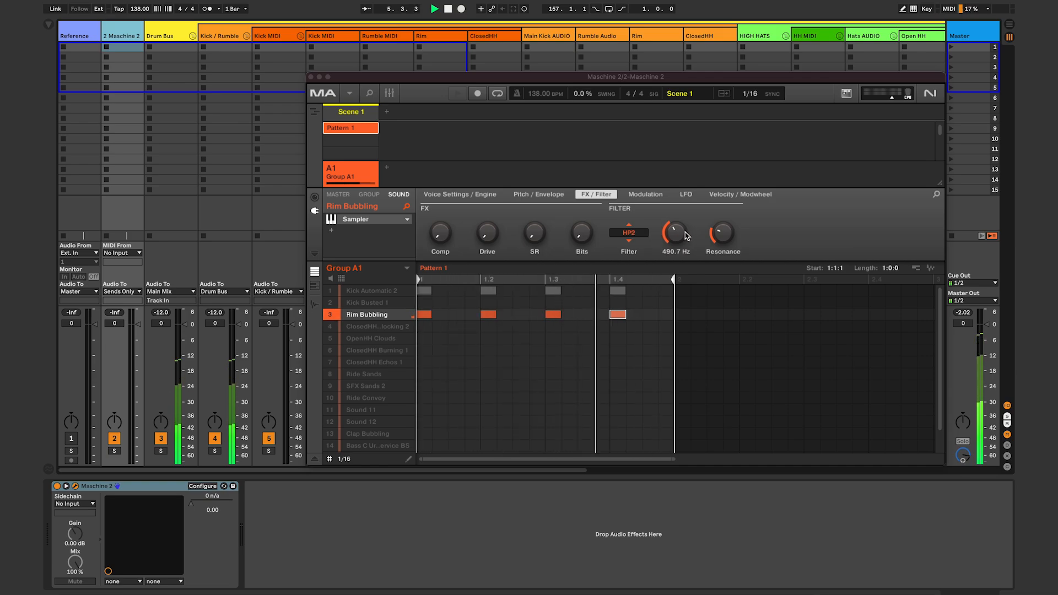
mouse_move(728, 233)
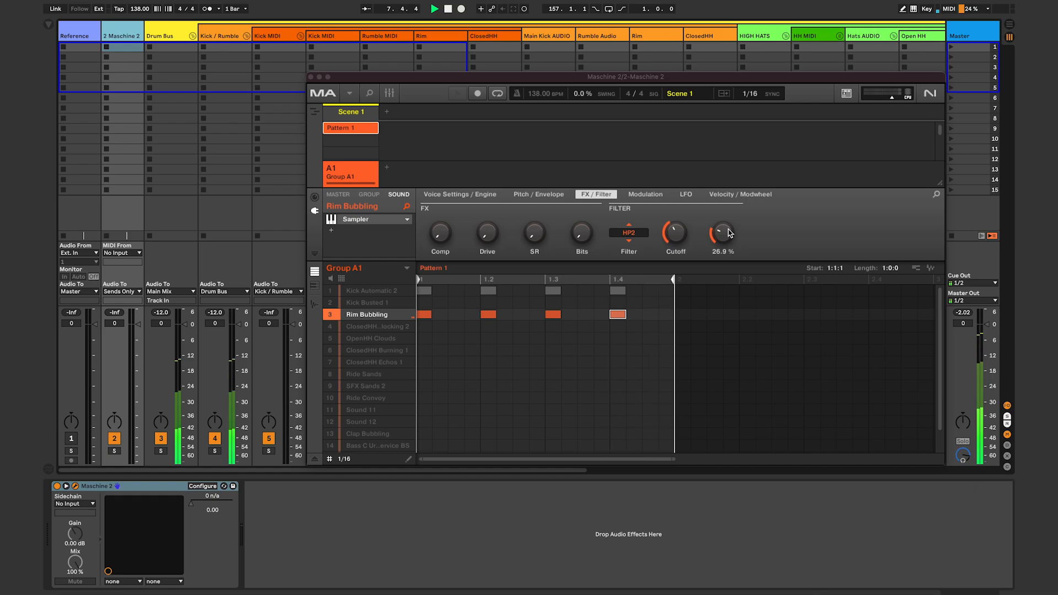
key("space")
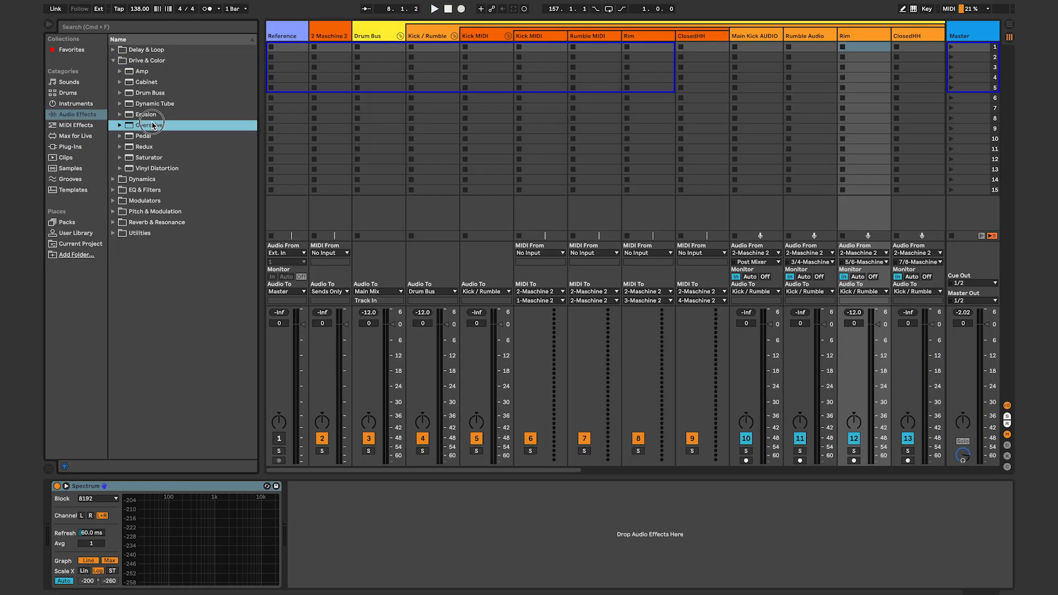
Add an Overdrive, a Utility, an EQ Eight and a Compressor, in that order, before the Spectrum on the Rim audio track.
left_click_drag(149, 125, 64, 538)
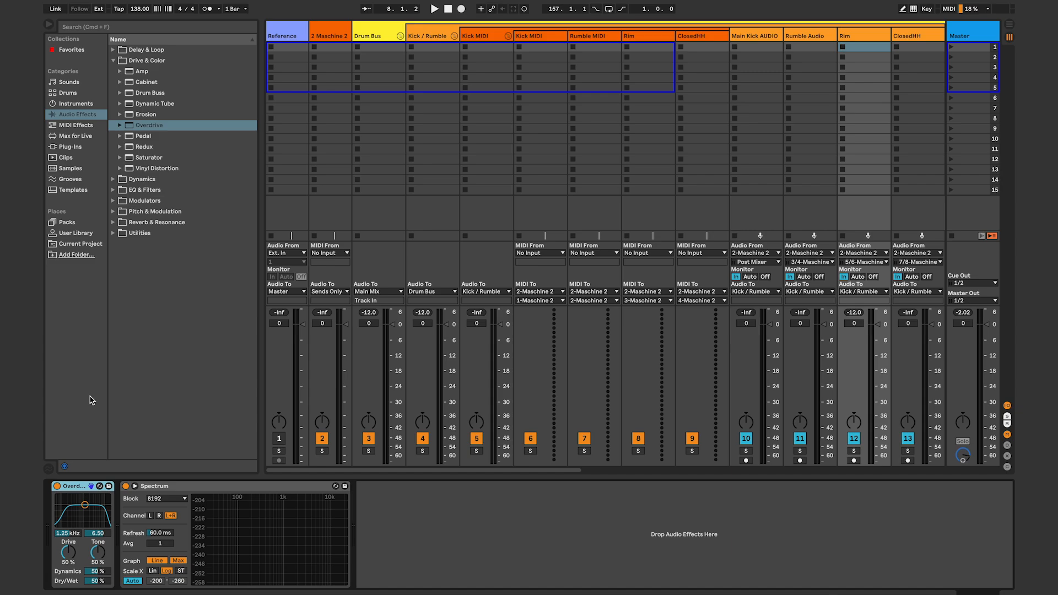
left_click(116, 234)
left_click_drag(142, 233, 118, 506)
left_click(114, 82)
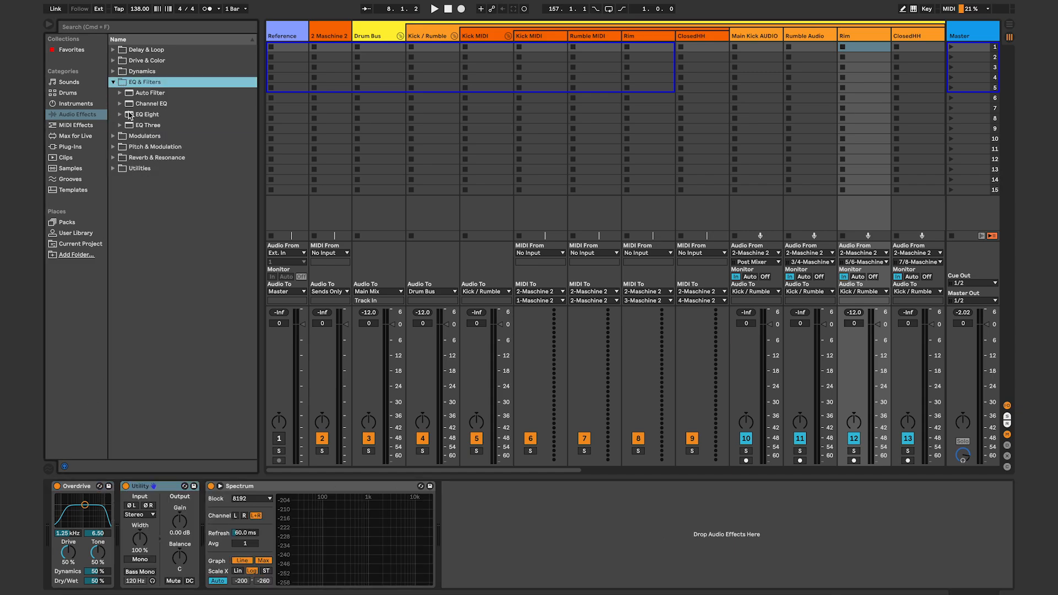
double_click(135, 115)
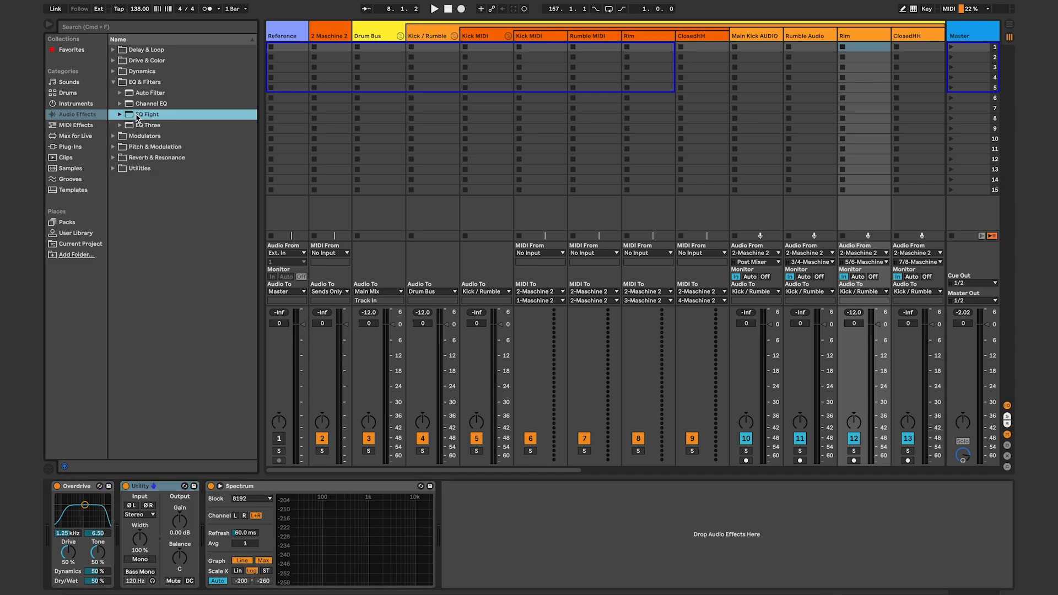
left_click(114, 72)
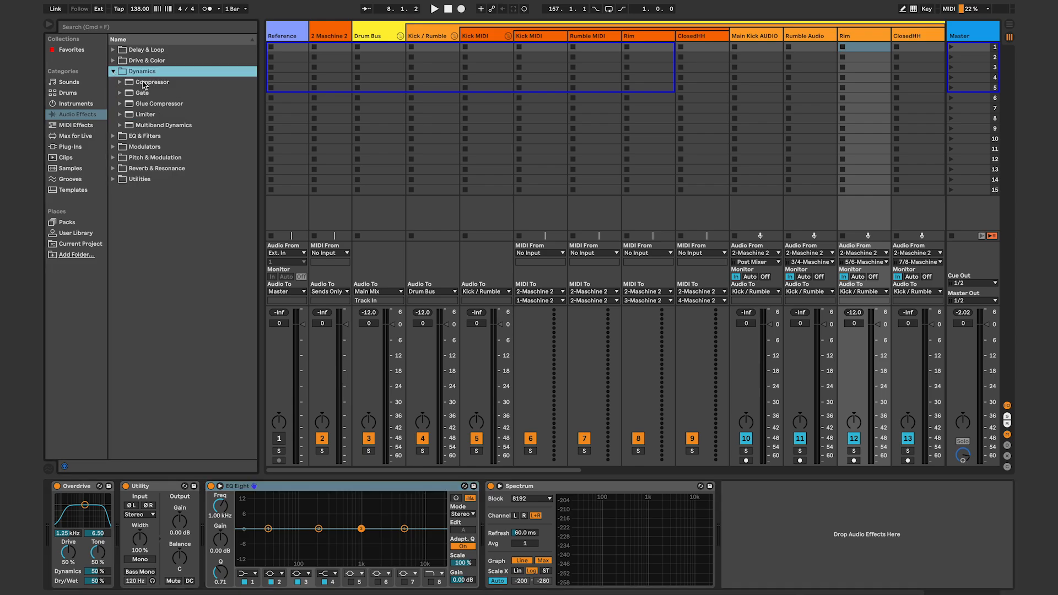
left_click_drag(143, 84, 460, 523)
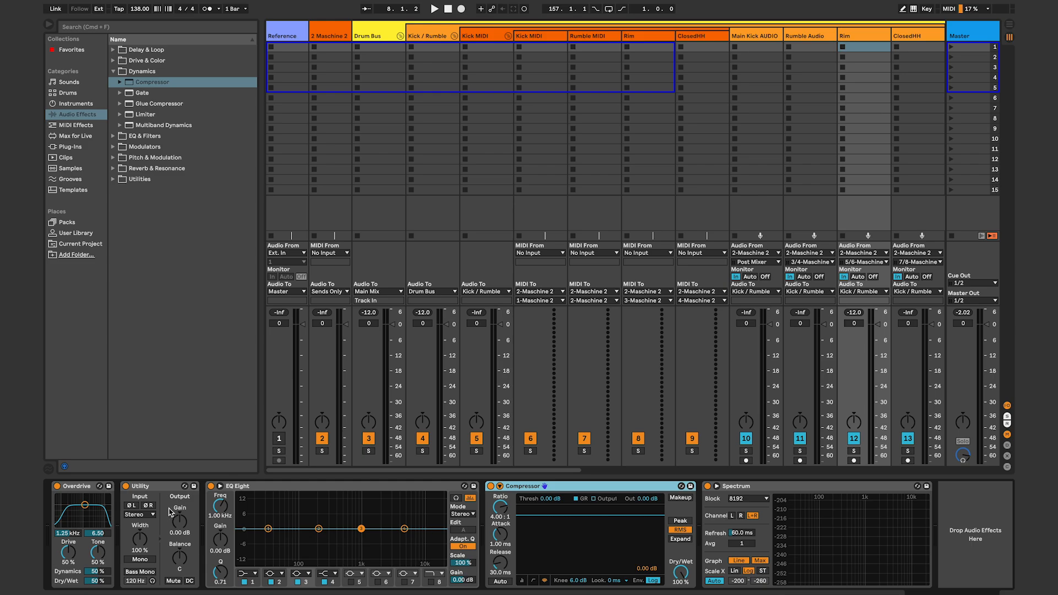
Group the Rim track's Overdrive and Utility into an audio effect rack.
left_click(155, 488)
left_click(88, 489)
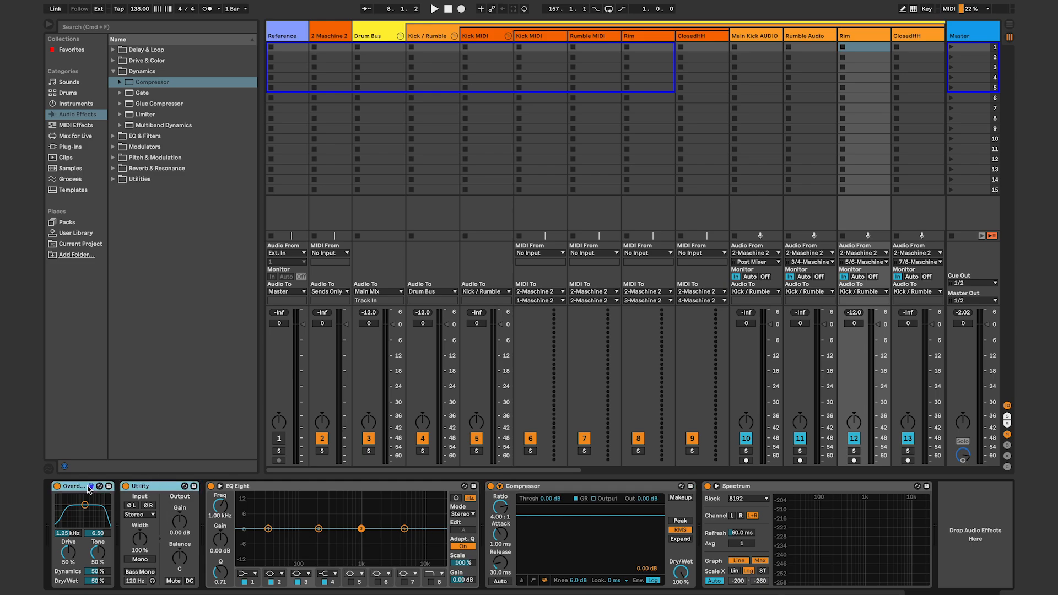
key("super+g")
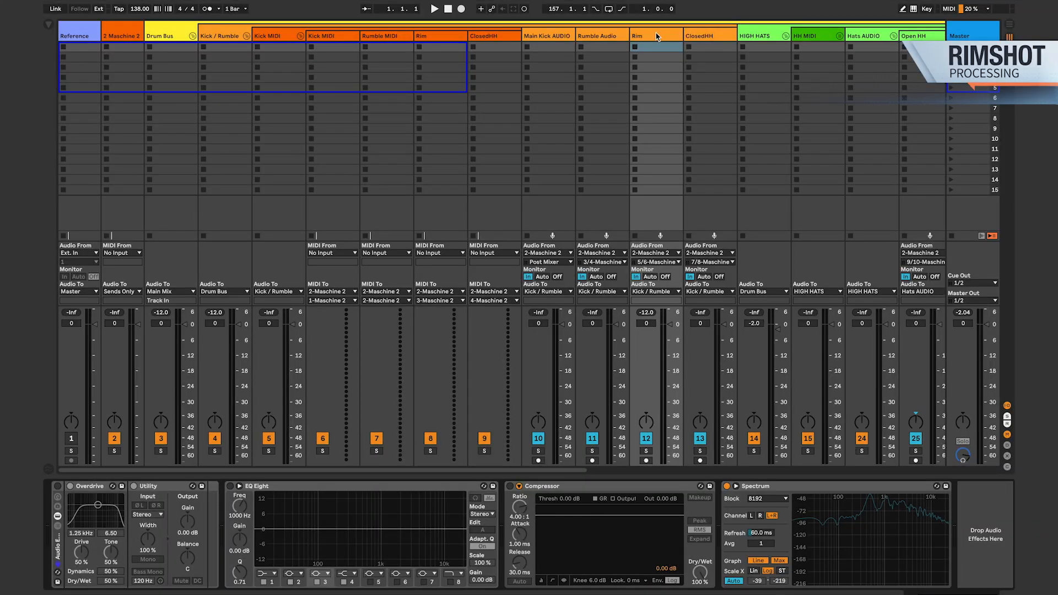
During playback, enable the Rim's effect rack, set the Utility gain to -4 dB and compare the peak level with the rack bypassed.
left_click(657, 36)
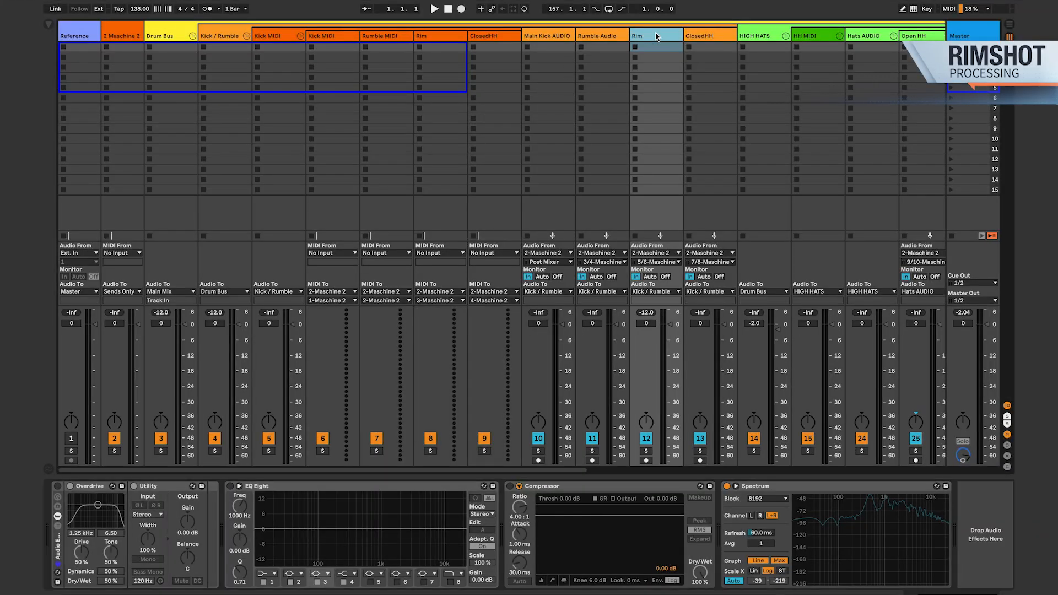
left_click(100, 488)
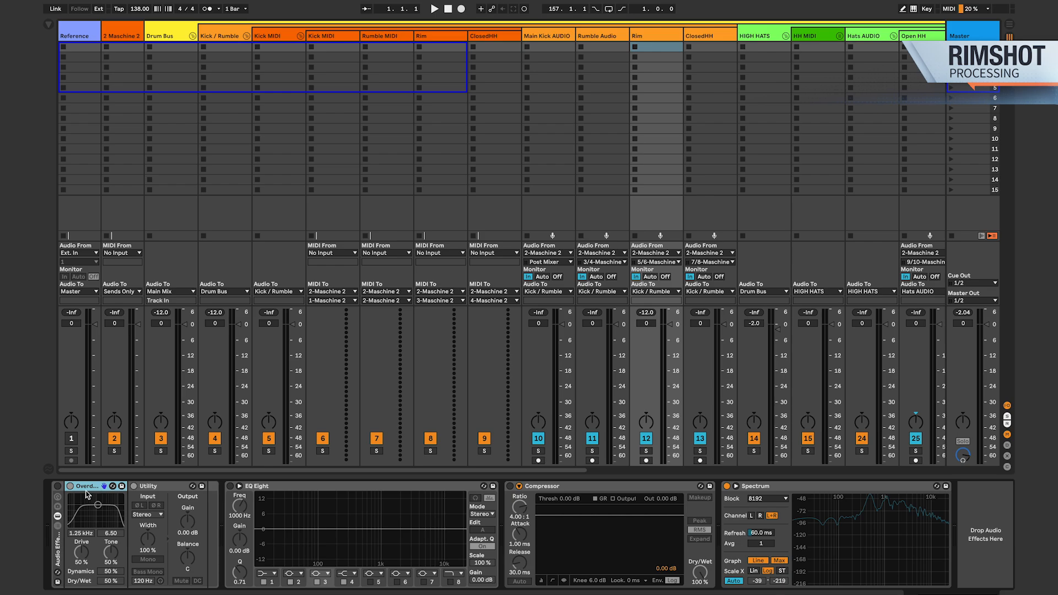
key("space")
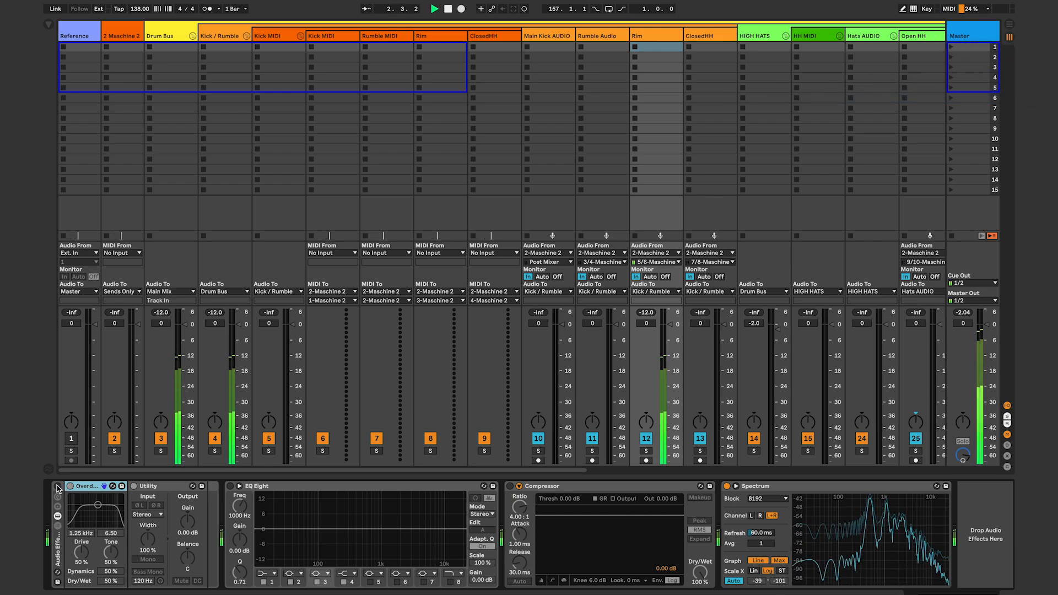
left_click(58, 487)
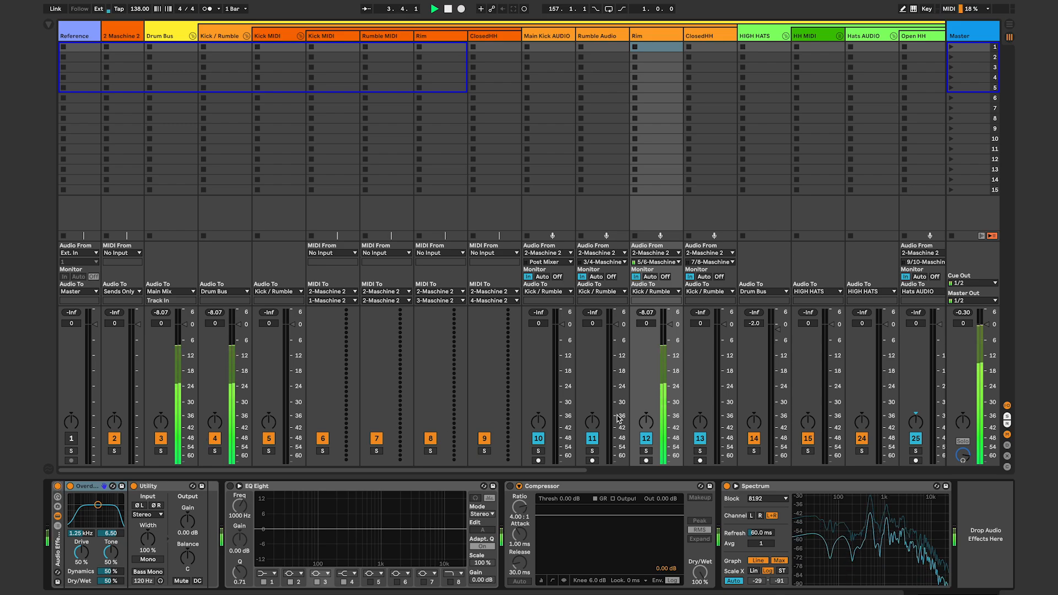
left_click(188, 533)
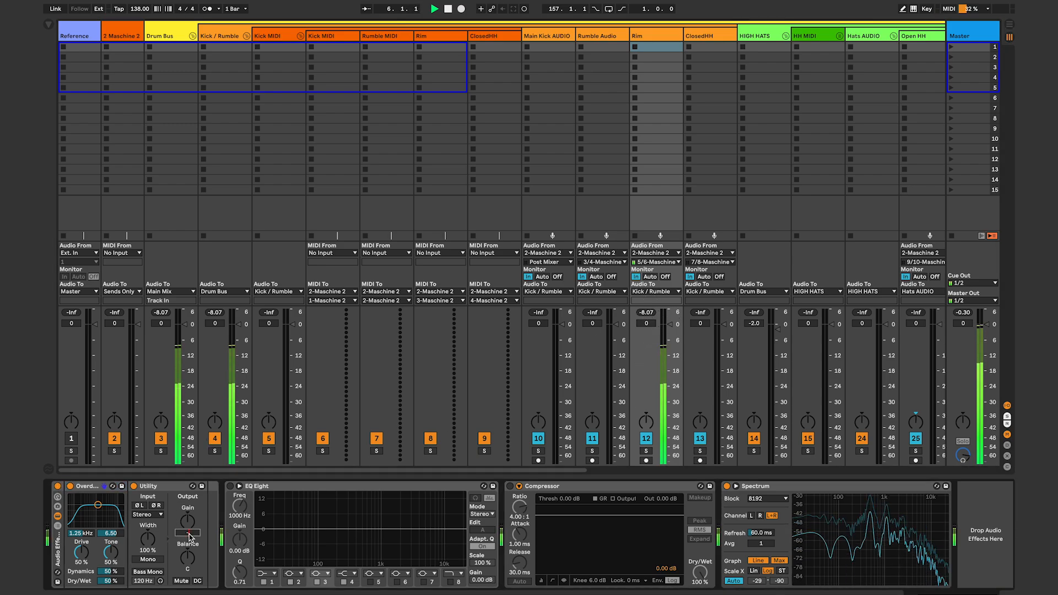
left_click(647, 313)
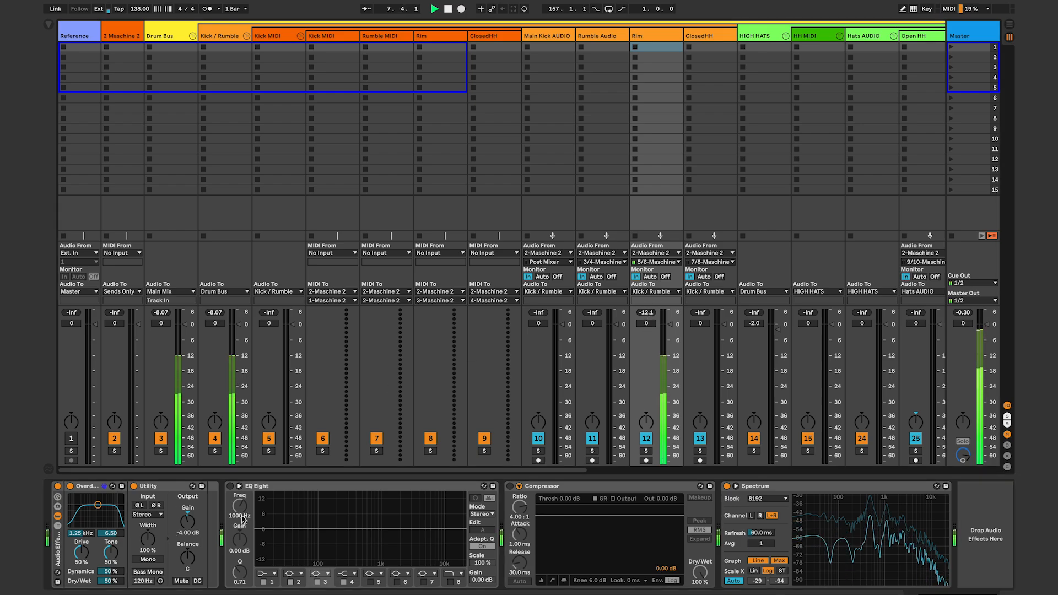
left_click(58, 487)
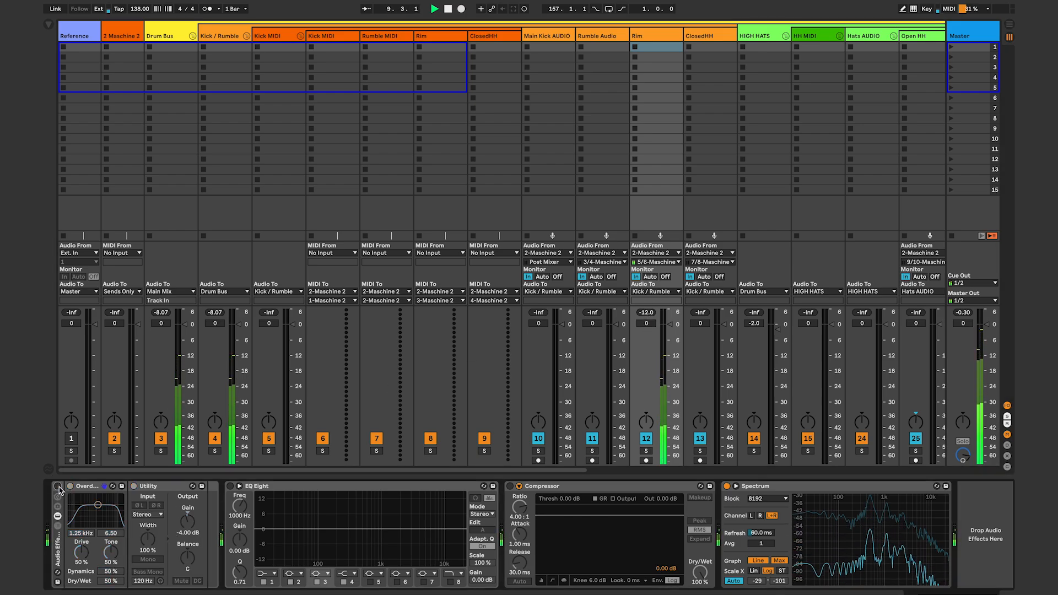
left_click(58, 486)
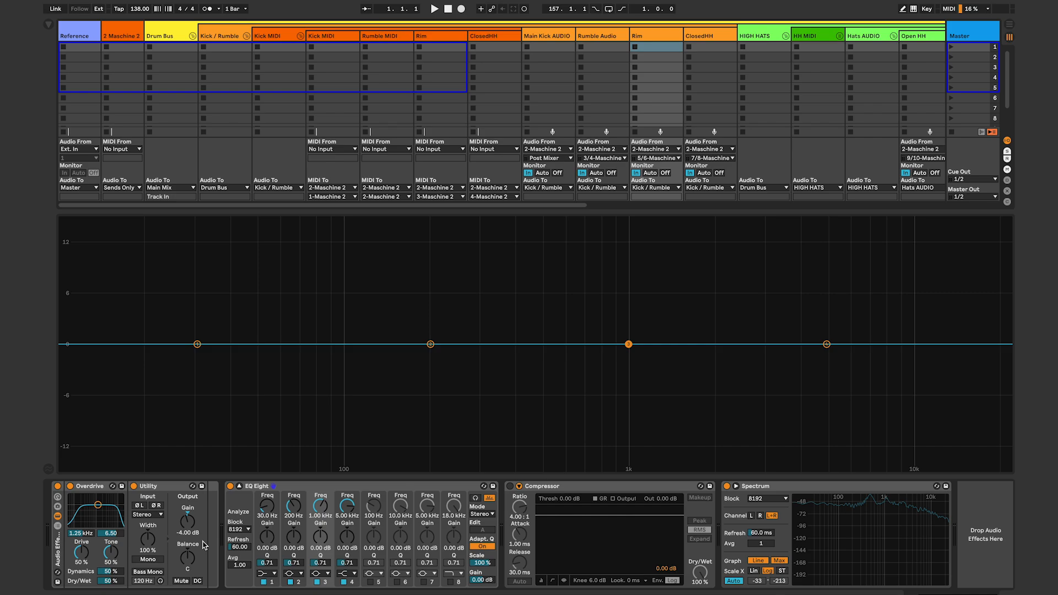
During playback, change the Rim's EQ Eight band 1 to the gentler low-cut shape and band 4 to the gentler high-cut shape.
key("space")
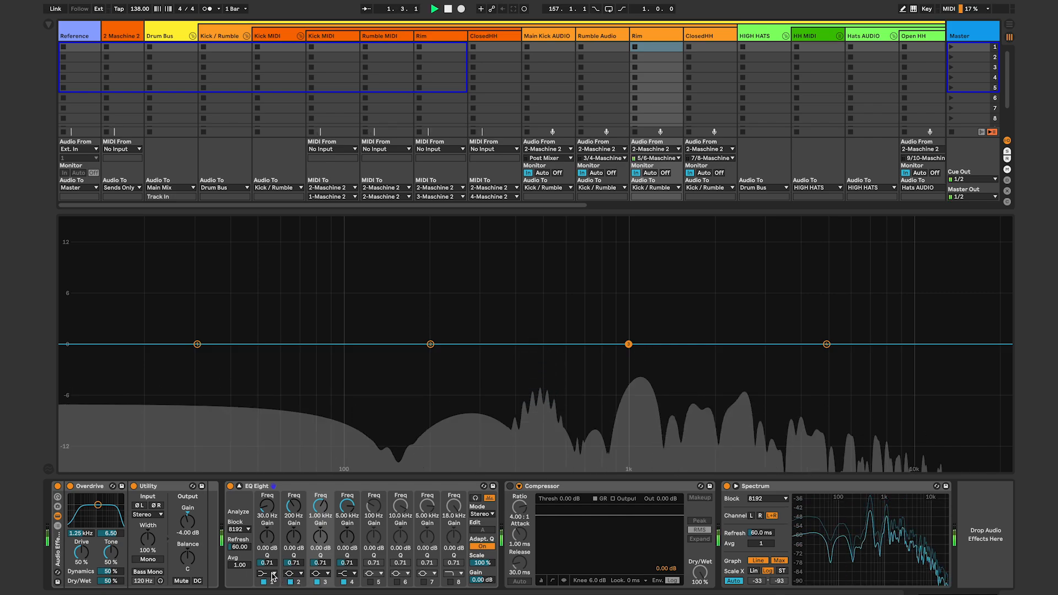
left_click(267, 573)
left_click(267, 542)
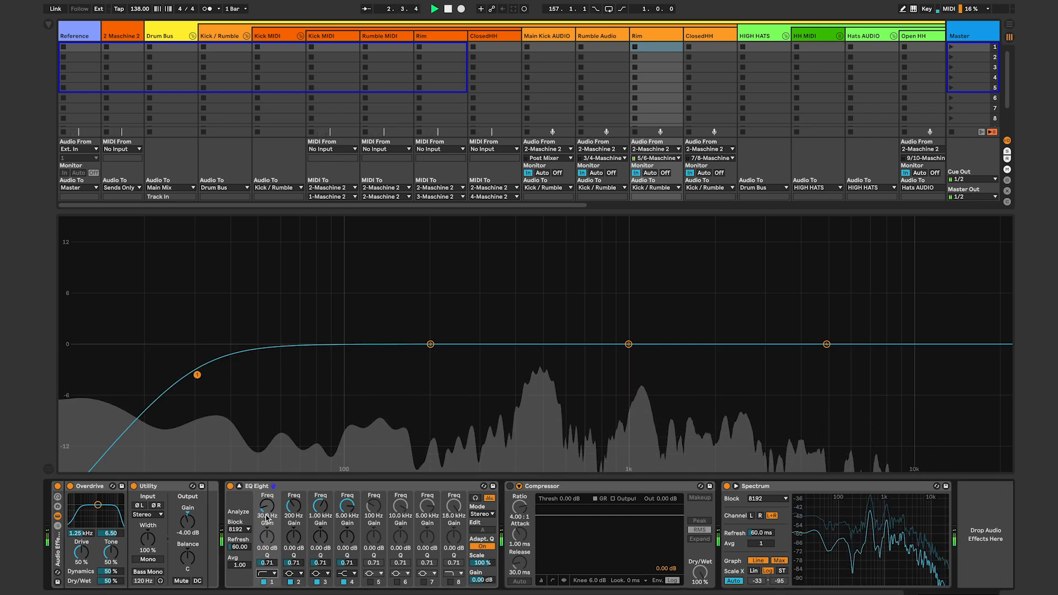
left_click(346, 573)
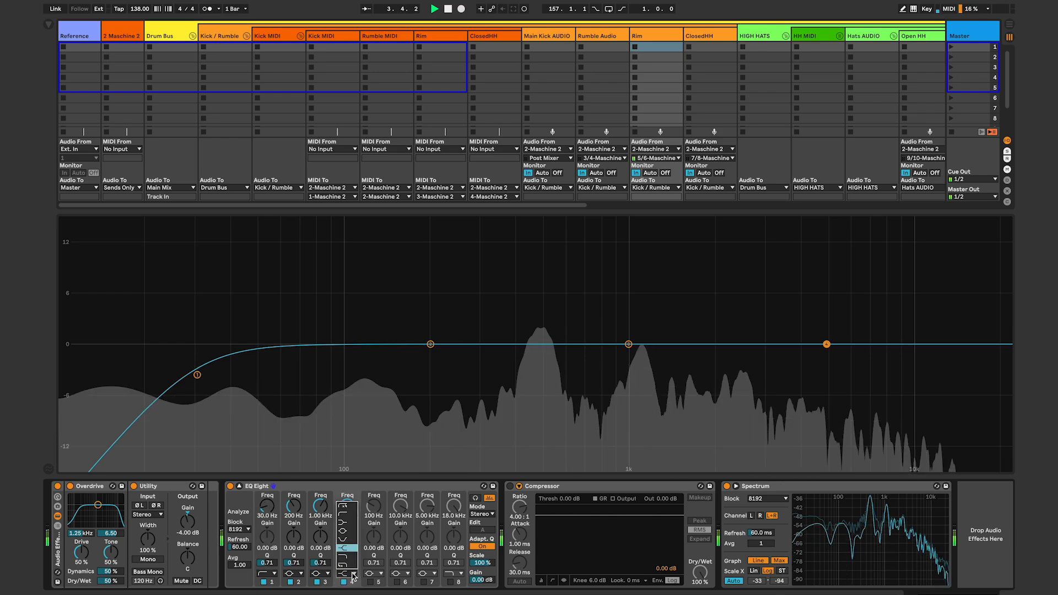
left_click(350, 560)
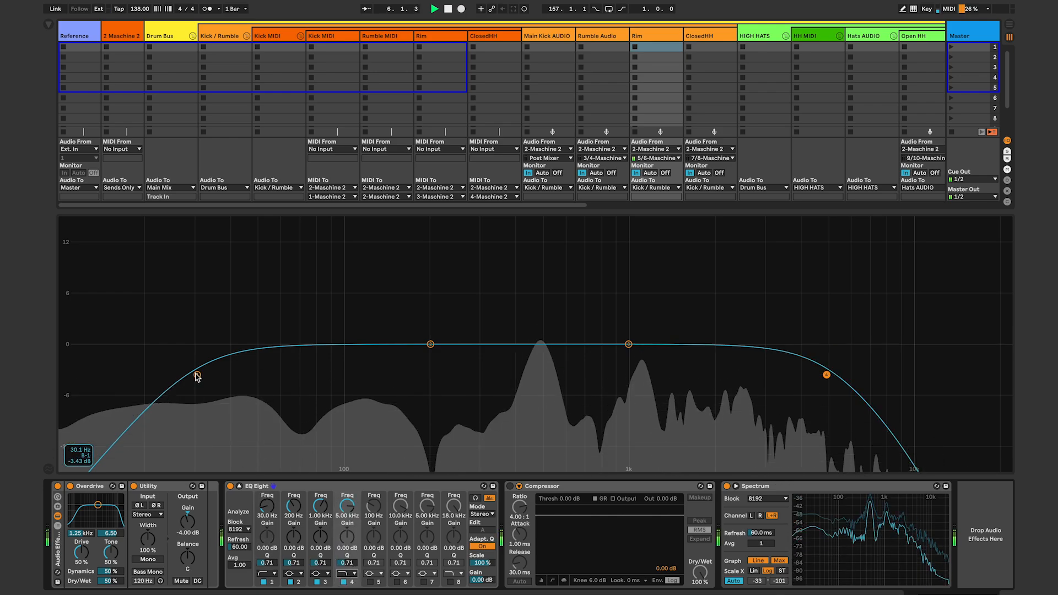
Set the frequency of the Rim EQ Eight's band 1 low cut to 270 Hz during playback.
left_click_drag(268, 518, 268, 520)
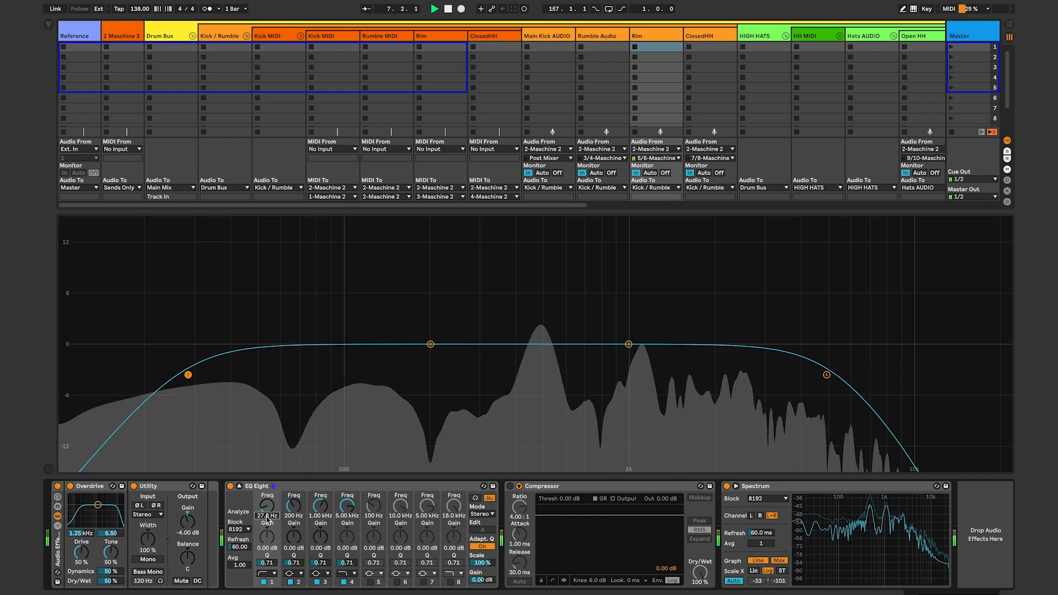
type("27")
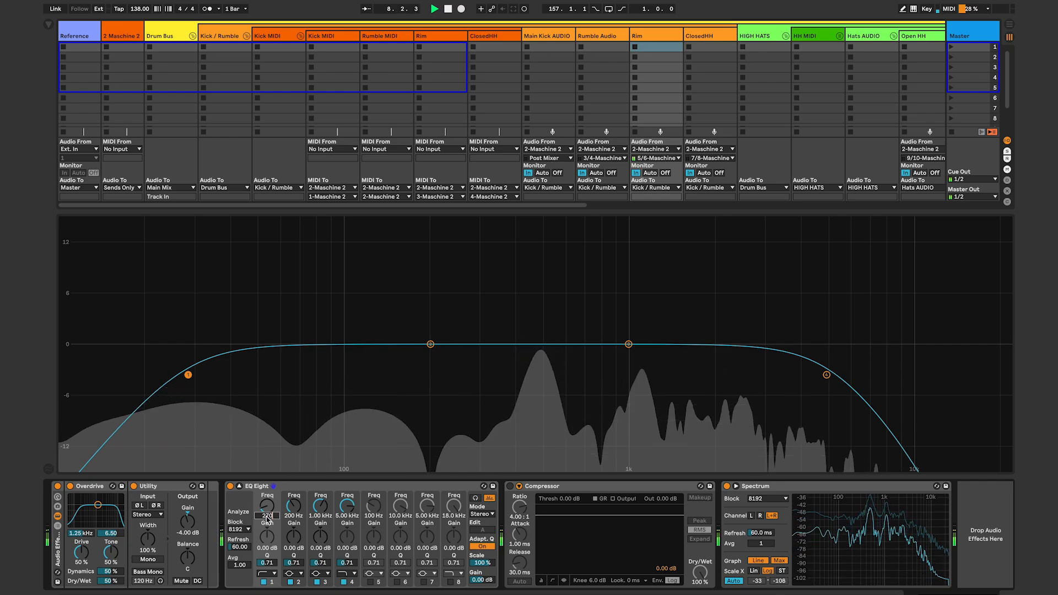
type("0")
key("Return")
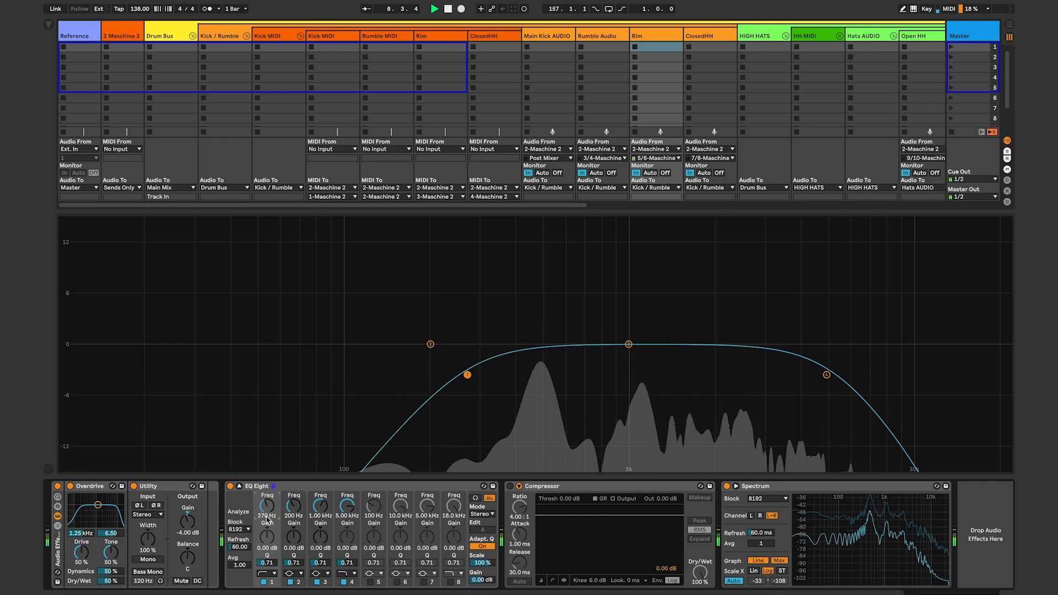
Cut EQ Eight band 2 by about 4.5 dB at 1.11 kHz and boost band 3 by about 3 dB at 2.56 kHz.
left_click(430, 344)
left_click_drag(591, 338, 641, 320)
mouse_move(293, 538)
left_mouse_down()
mouse_move(292, 573)
mouse_move(294, 546)
left_mouse_up()
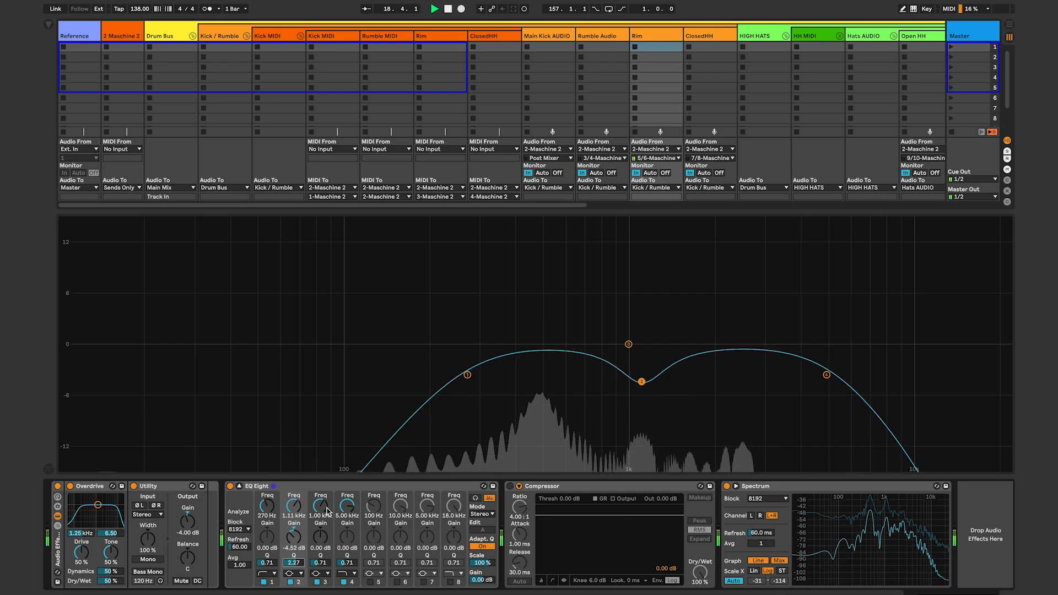
left_click_drag(629, 345, 739, 325)
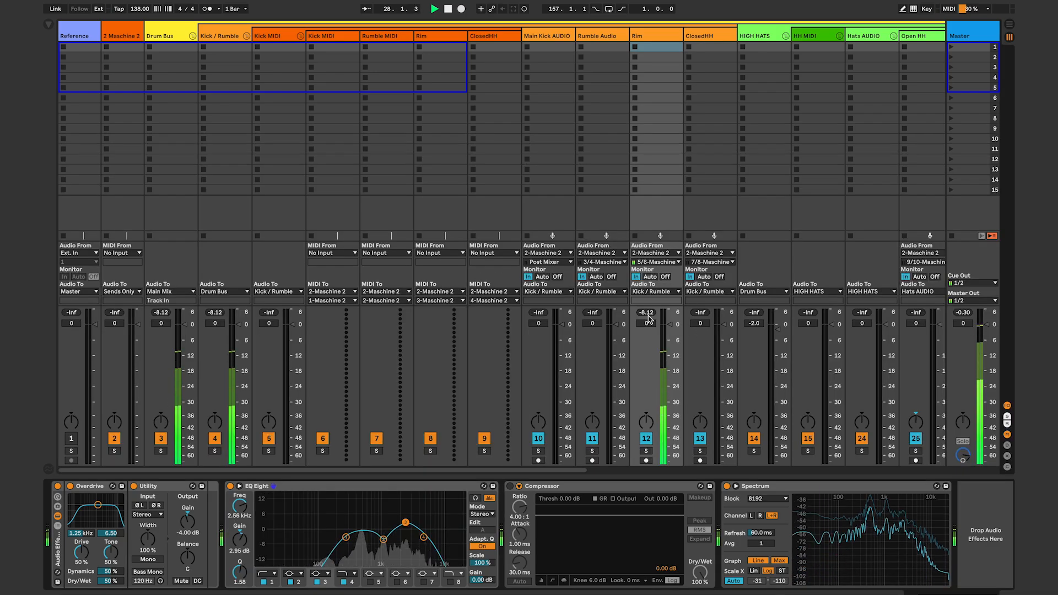
Reset the Rim track's peak level and set the EQ Eight output gain to -1.8 dB.
left_click(646, 313)
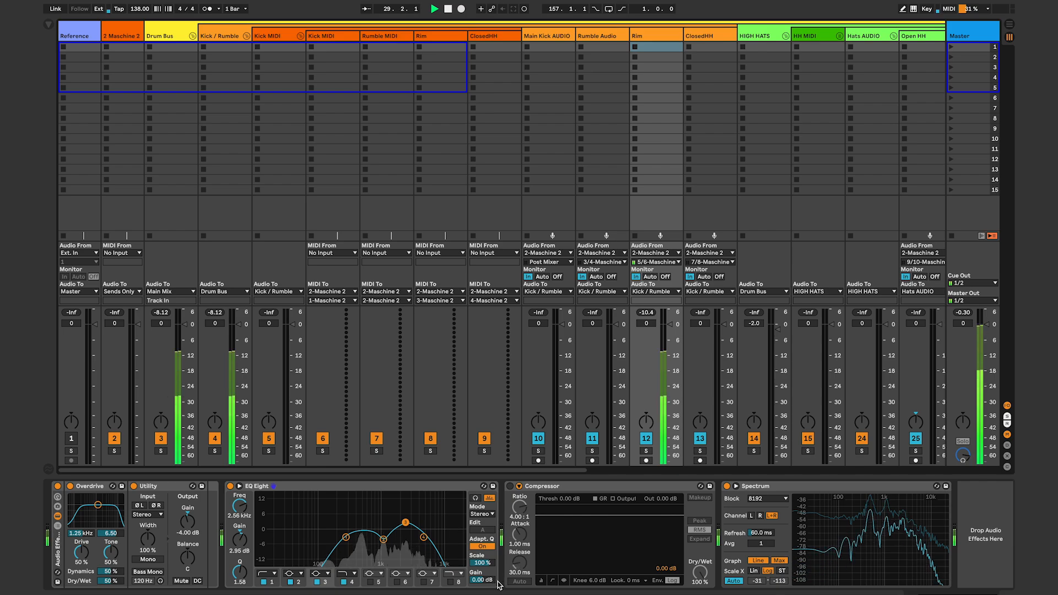
left_click(483, 580)
type("-")
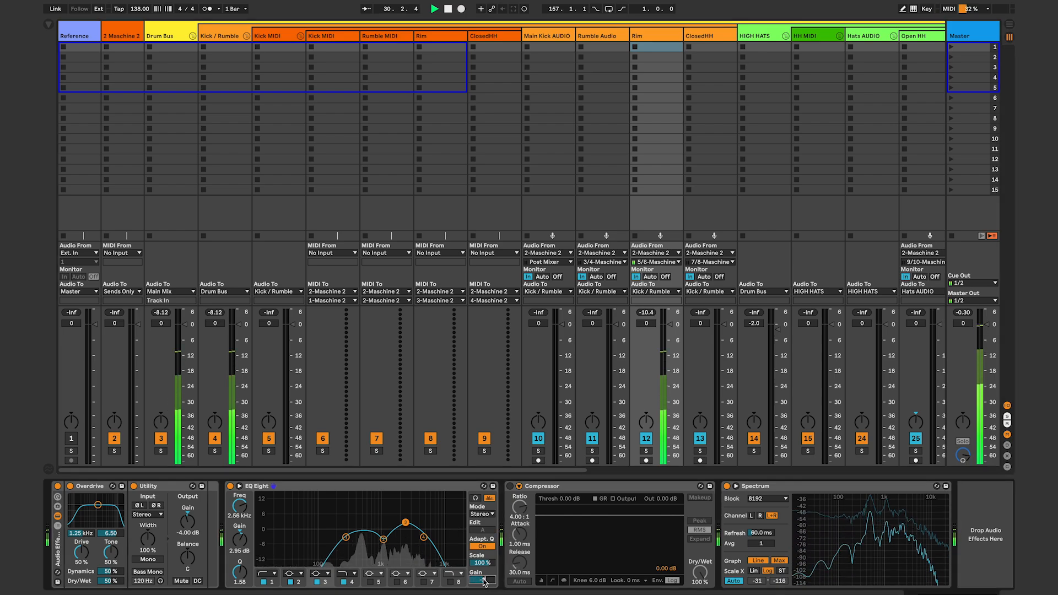
type("2.4")
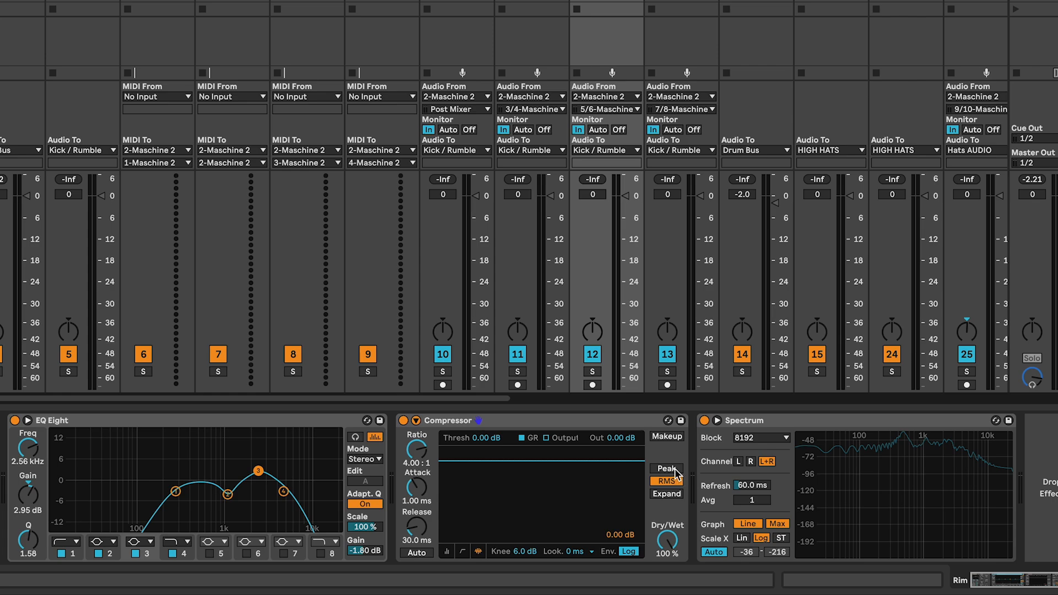
Set the Rim's Compressor to Peak mode, 18:1 ratio and 1 ms release, and lower its threshold to about -40.3 dB during playback.
left_click(675, 469)
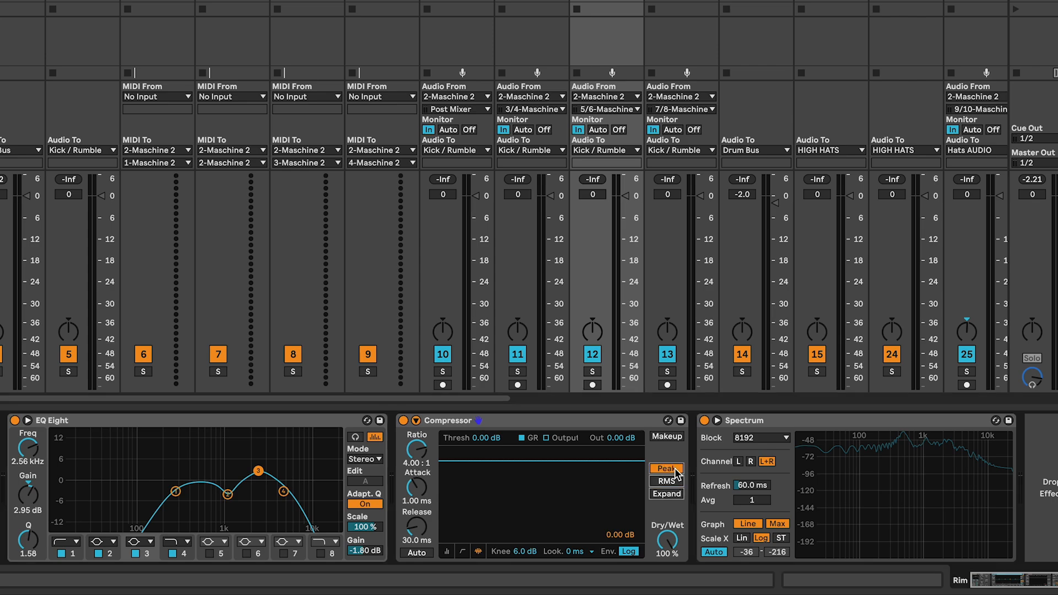
left_click(418, 465)
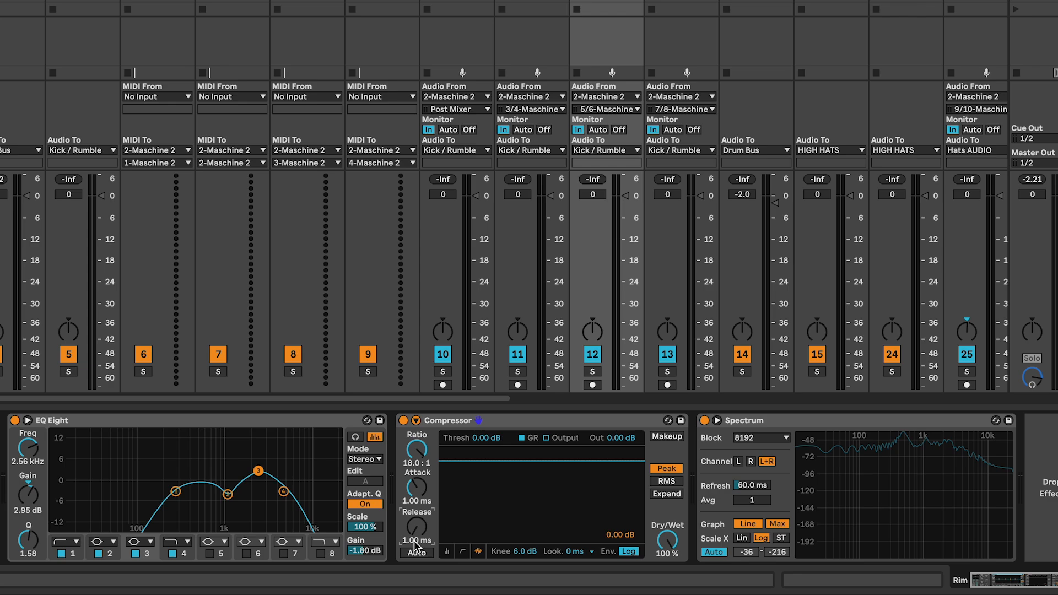
key("space")
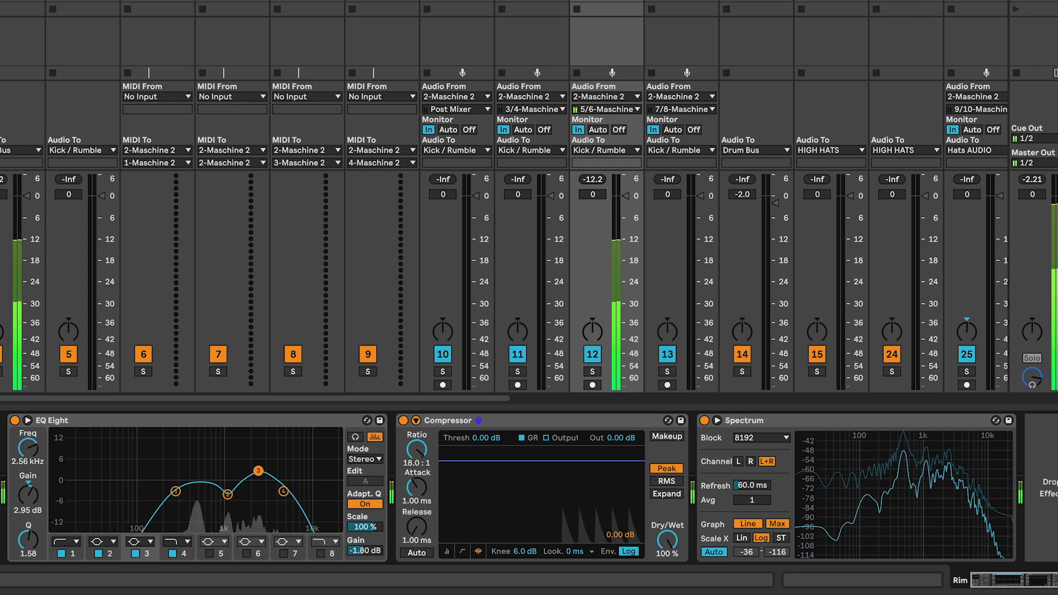
left_click_drag(485, 460, 485, 528)
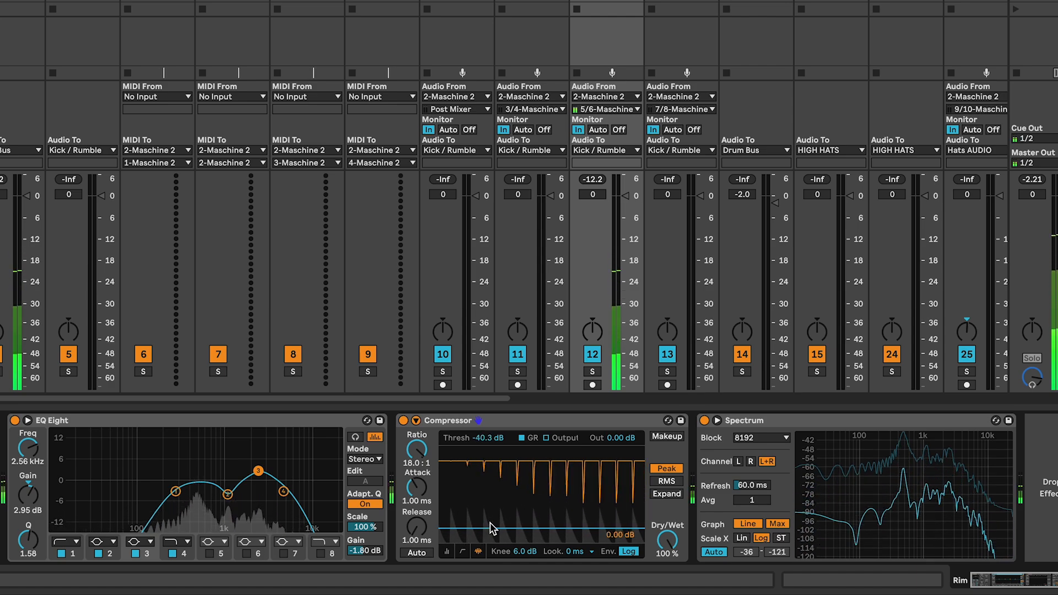
Reset the Rim's peak level, set the Compressor output to 9 dB and compare the sound with the Compressor bypassed.
left_click_drag(601, 175, 599, 183)
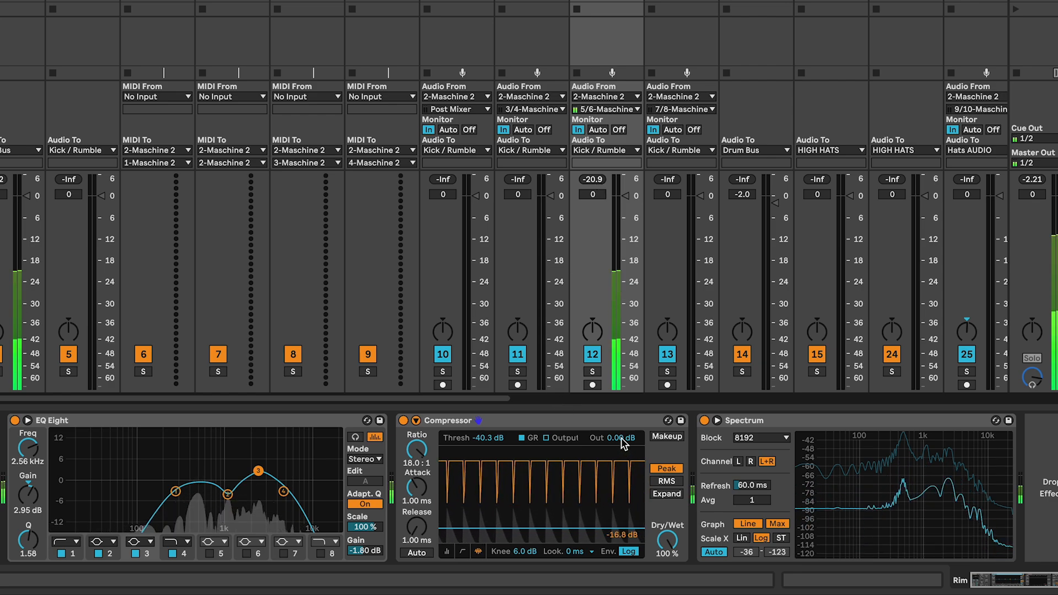
left_click_drag(622, 438, 622, 438)
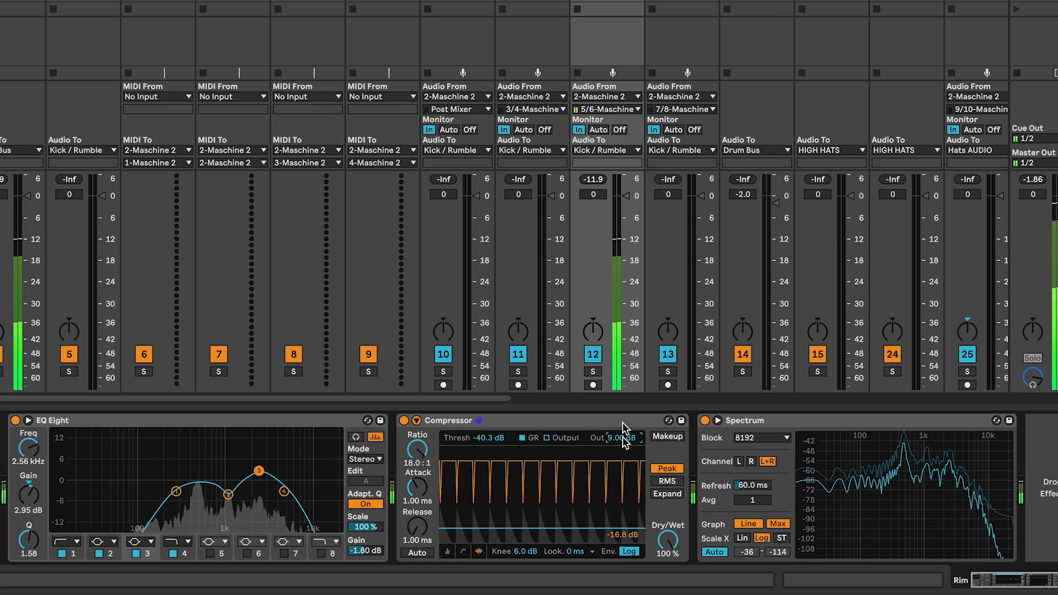
left_click(404, 421)
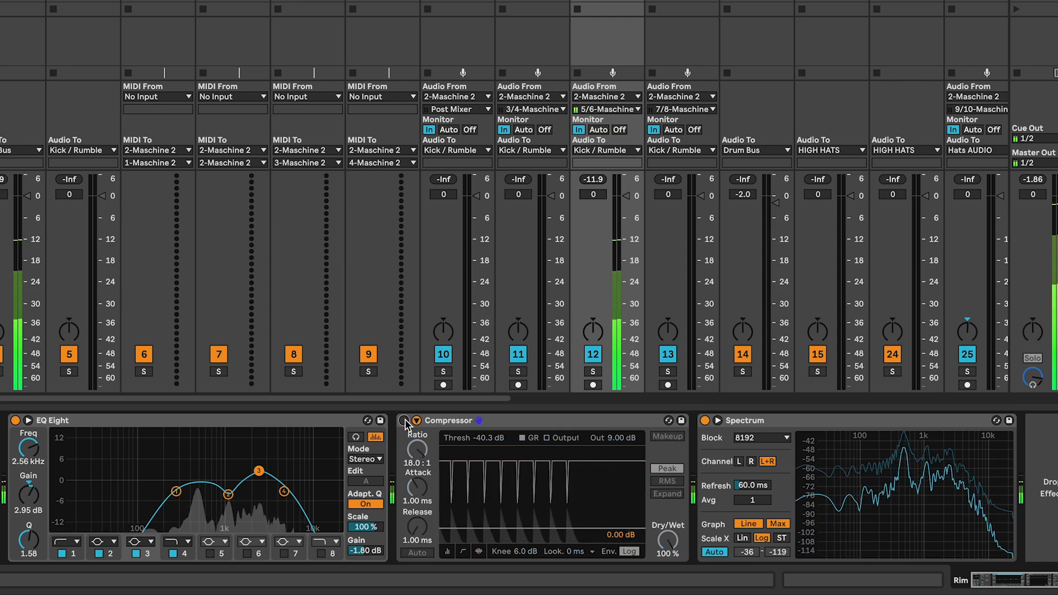
left_click(404, 421)
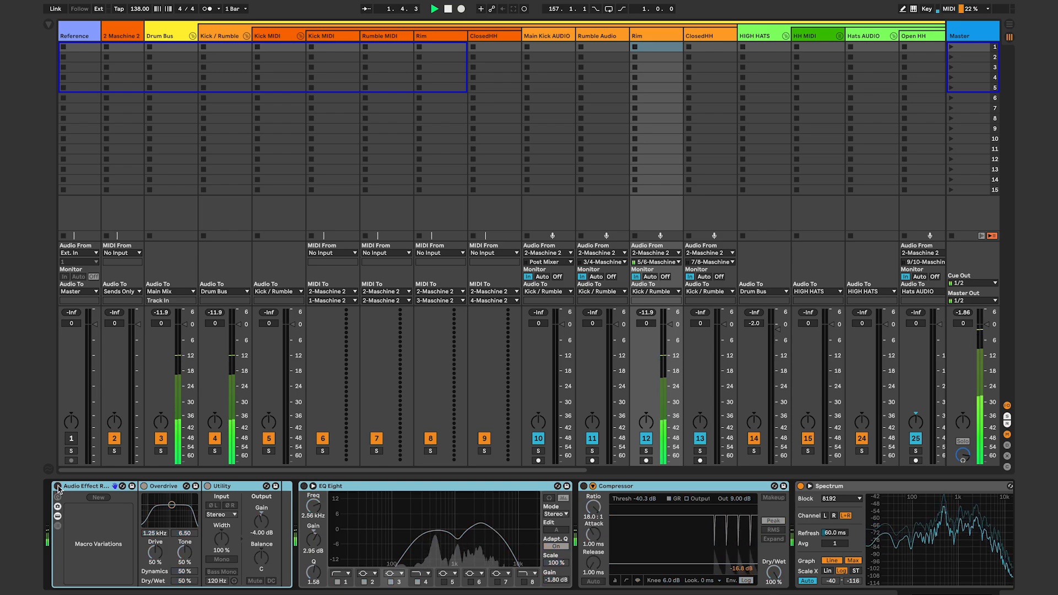
Compare the Rim's full effect chain bypassed and enabled, and stop playback.
left_click(58, 488)
left_click(58, 488)
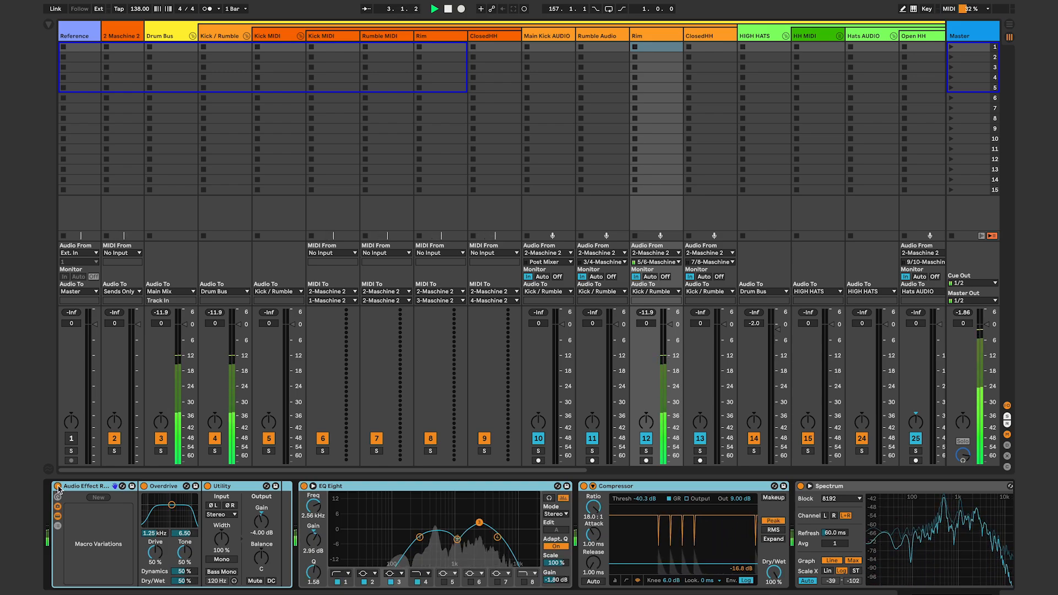
key("space")
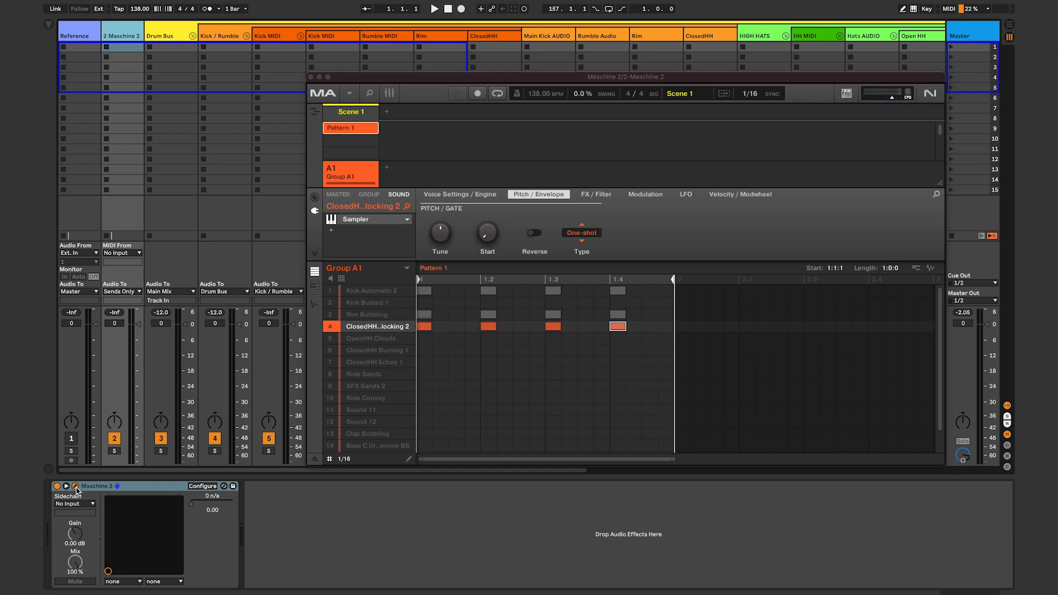
Close the Maschine window and play the ClosedHH audio track with its Spectrum enlarged to examine the frequency content.
left_click(311, 77)
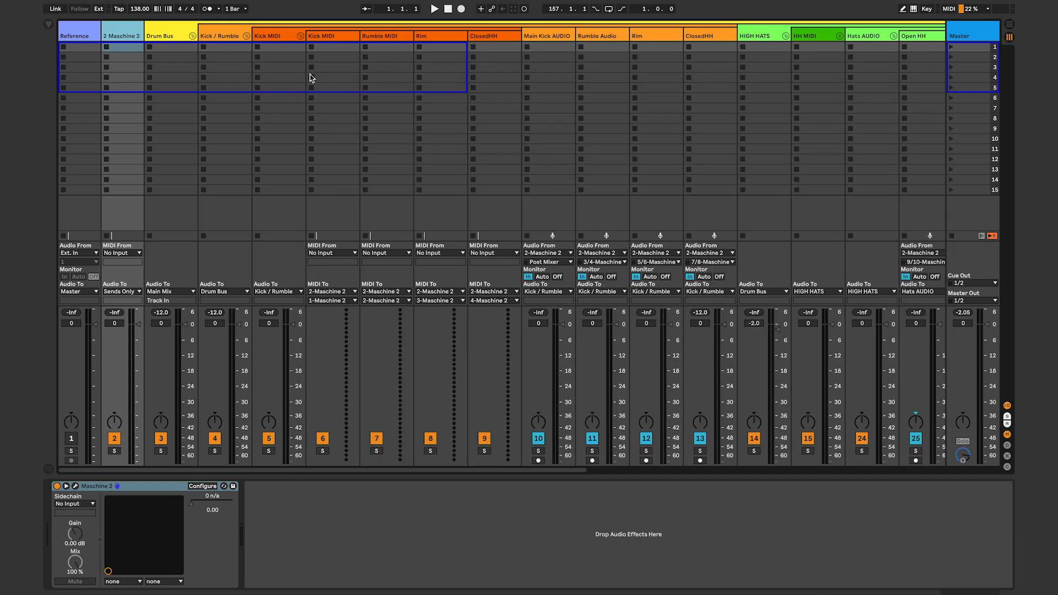
left_click(719, 40)
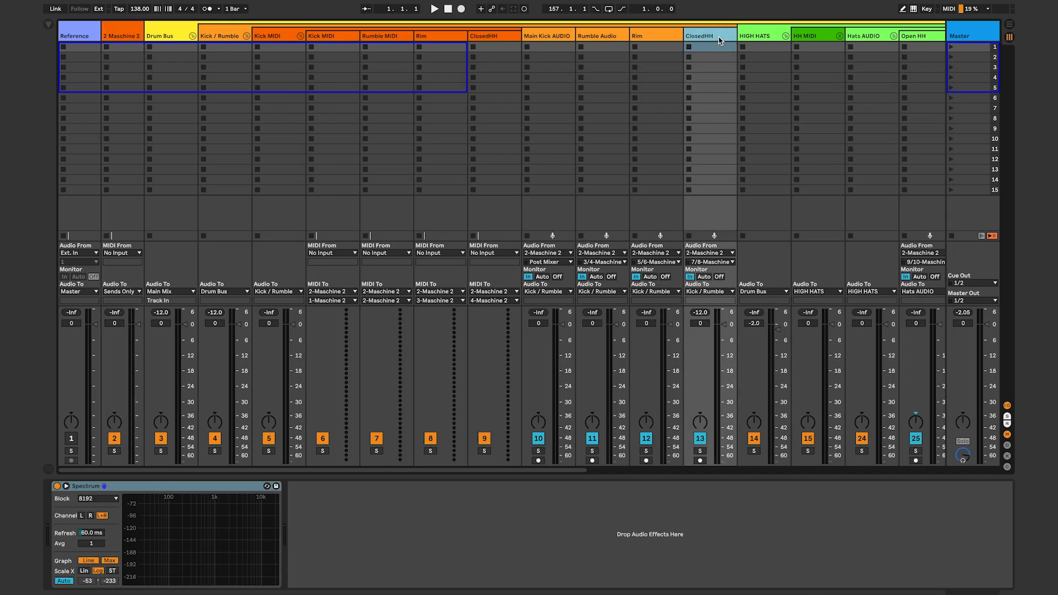
double_click(191, 529)
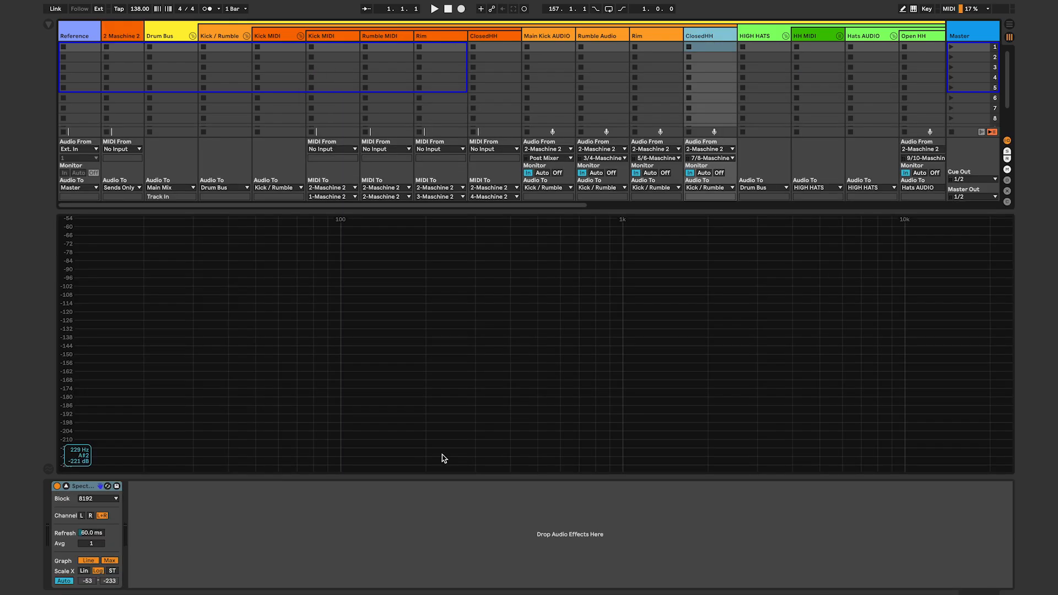
key("space")
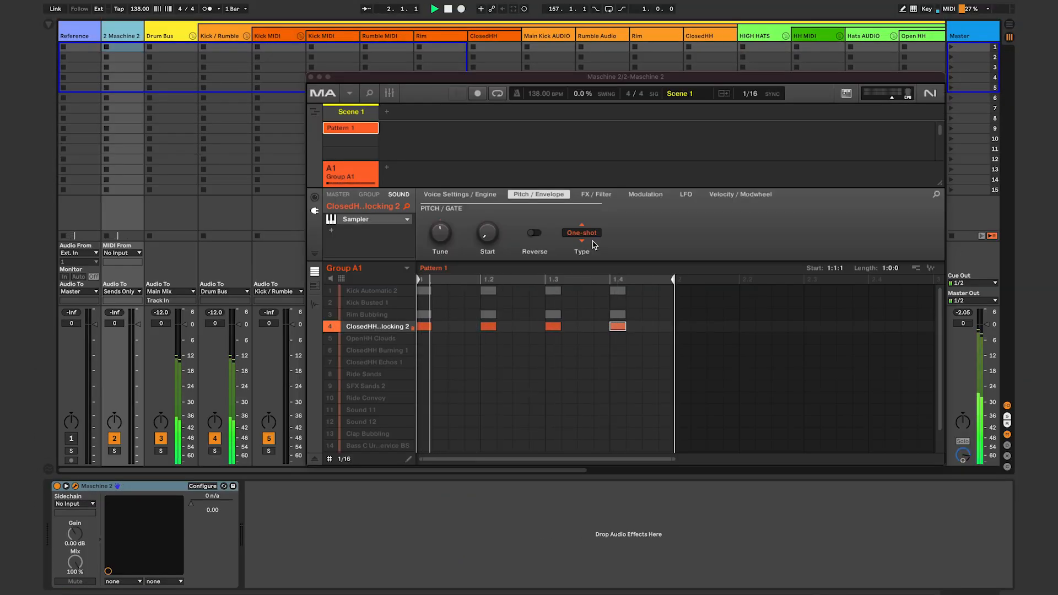
In Maschine, set the closed hi-hat sampler's envelope type to AHD and show its FX / Filter page.
left_click(593, 245)
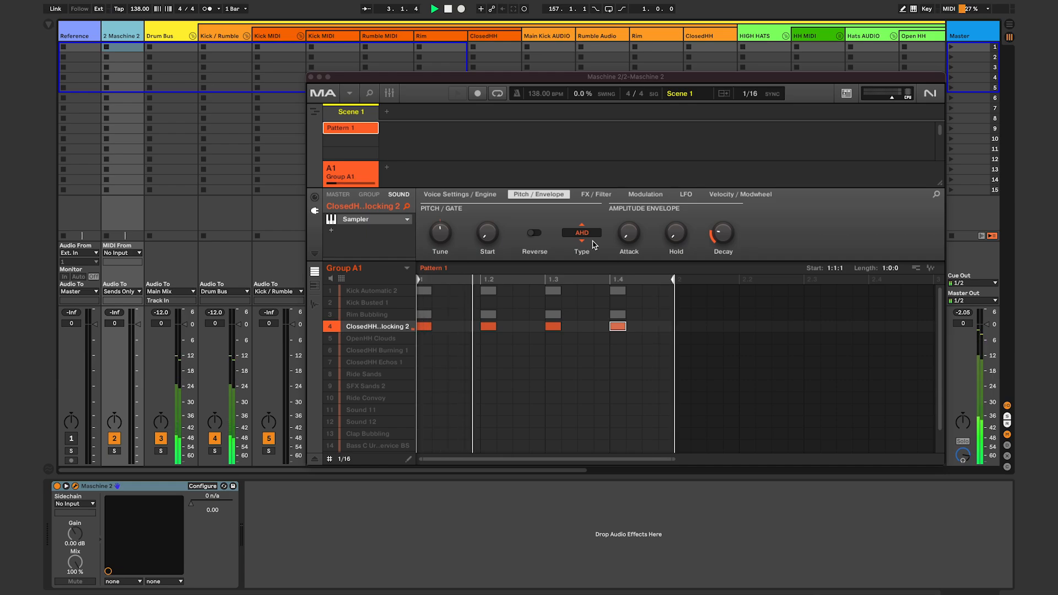
mouse_move(723, 238)
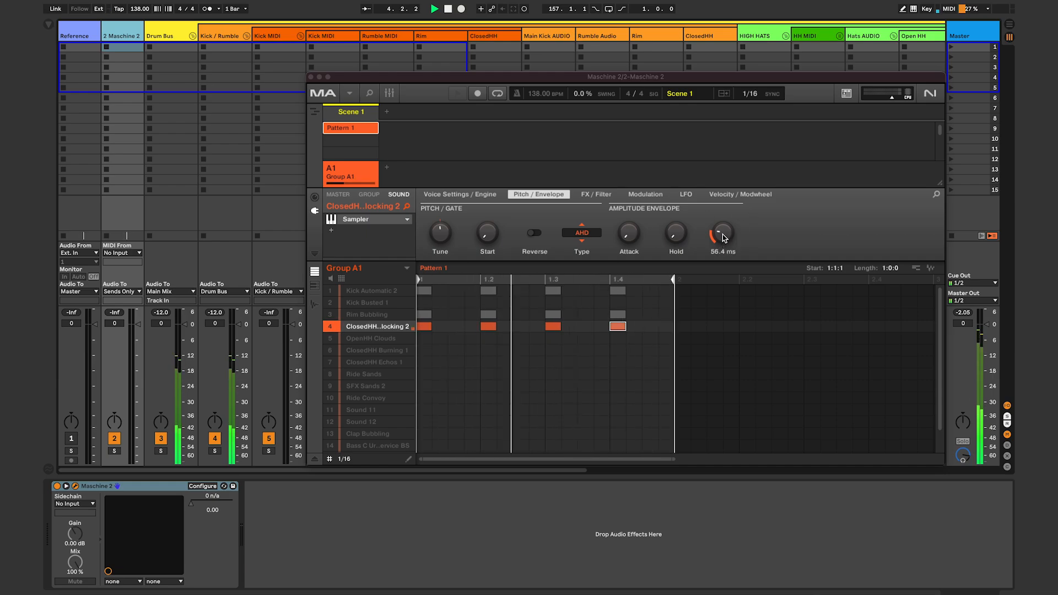
key("Right")
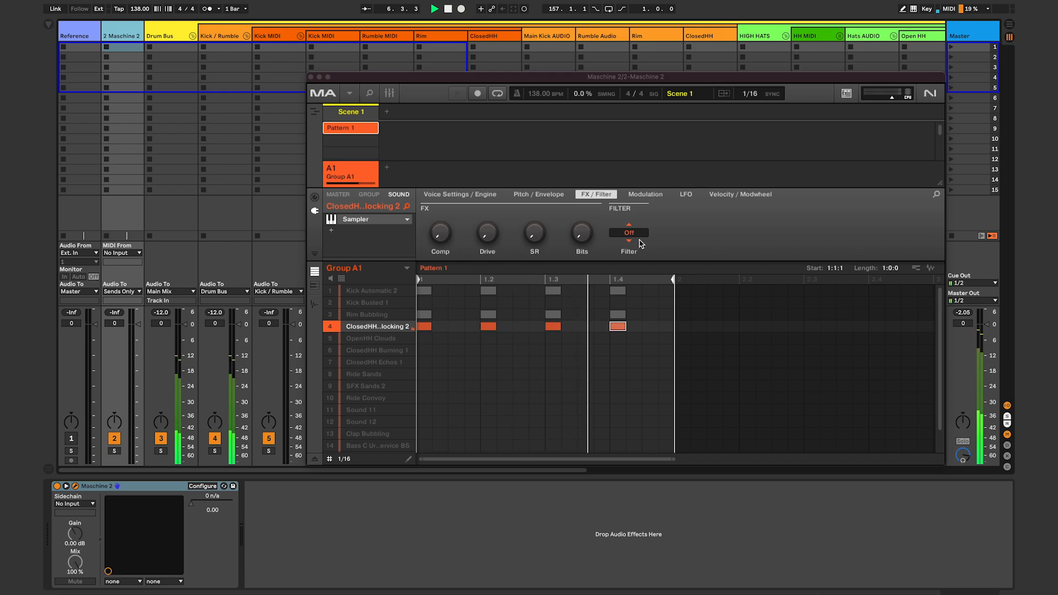
scroll(641, 244, "up", 3)
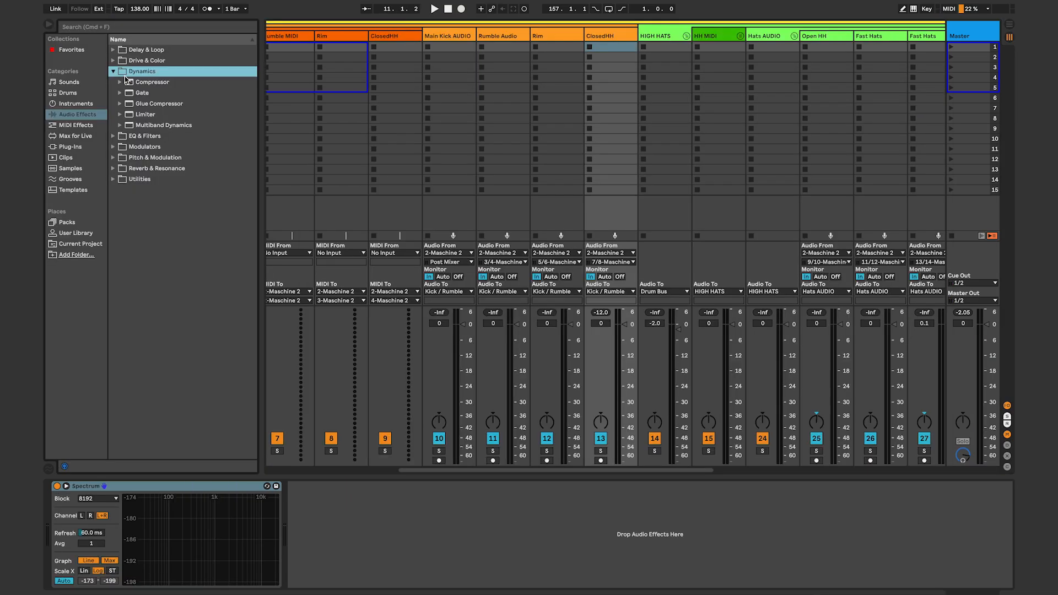
Add a Compressor and an EQ Eight, in that order, before the Spectrum on the ClosedHH audio track.
left_click(133, 83)
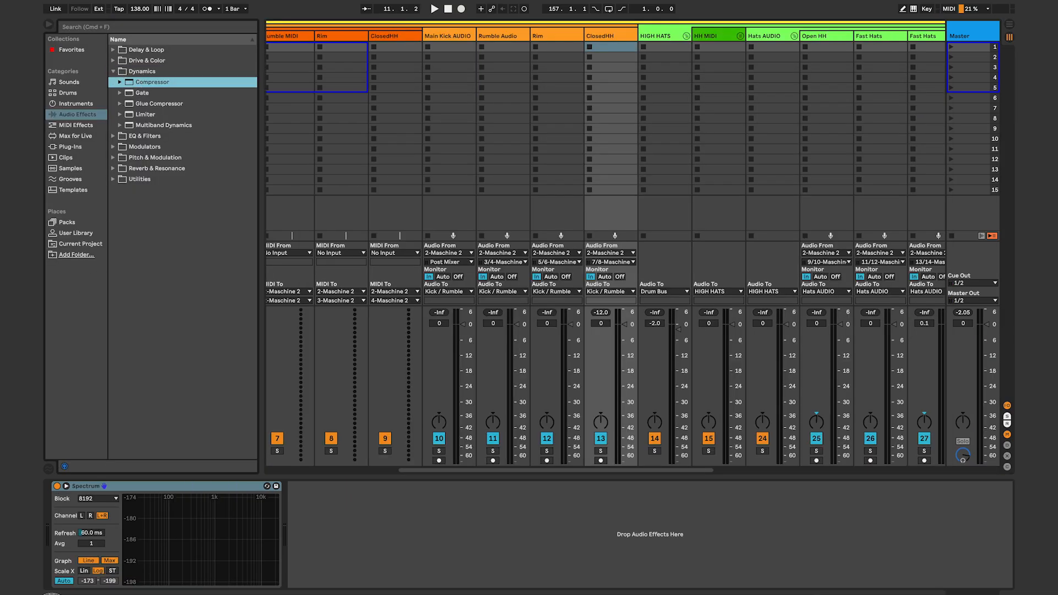
left_click_drag(133, 82, 54, 521)
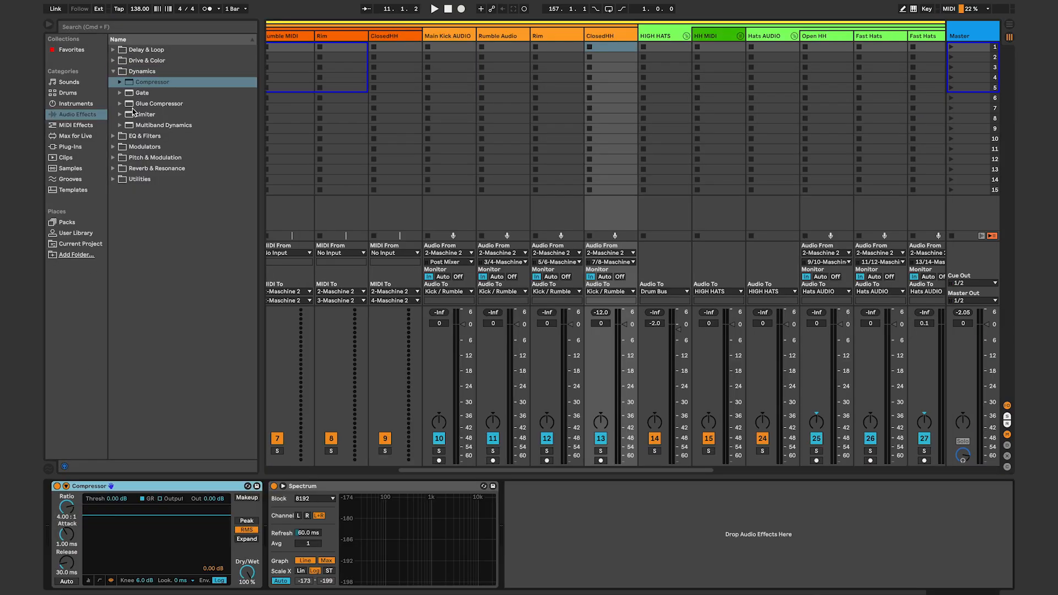
left_click(138, 136)
left_click_drag(140, 114, 263, 510)
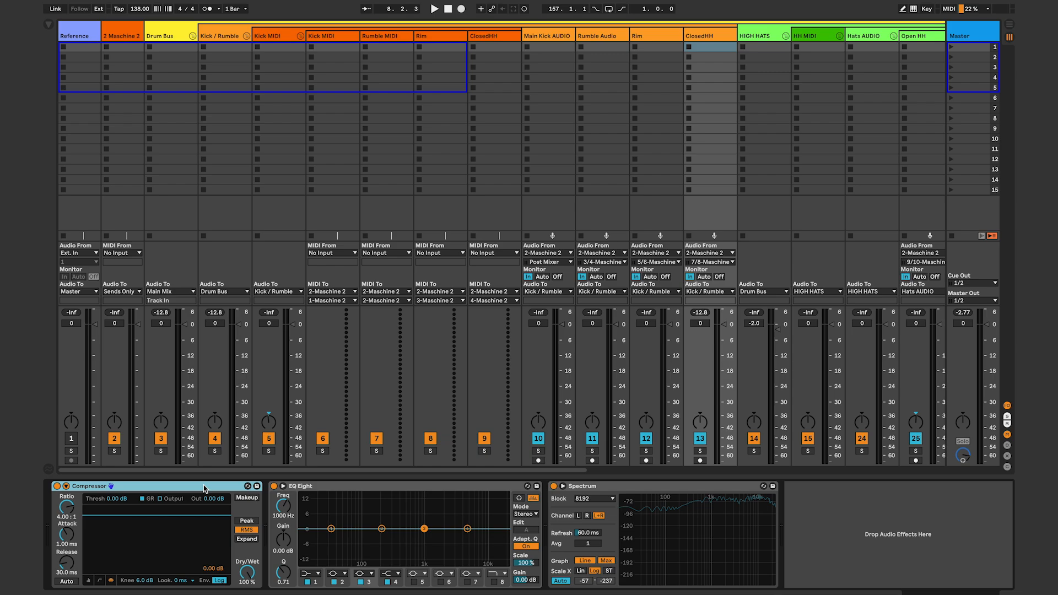
Set the ClosedHH Compressor to Peak mode, 15:1 ratio, 3 ms attack, 4 ms release, about -45.1 dB threshold and 1 dB output.
left_click(245, 521)
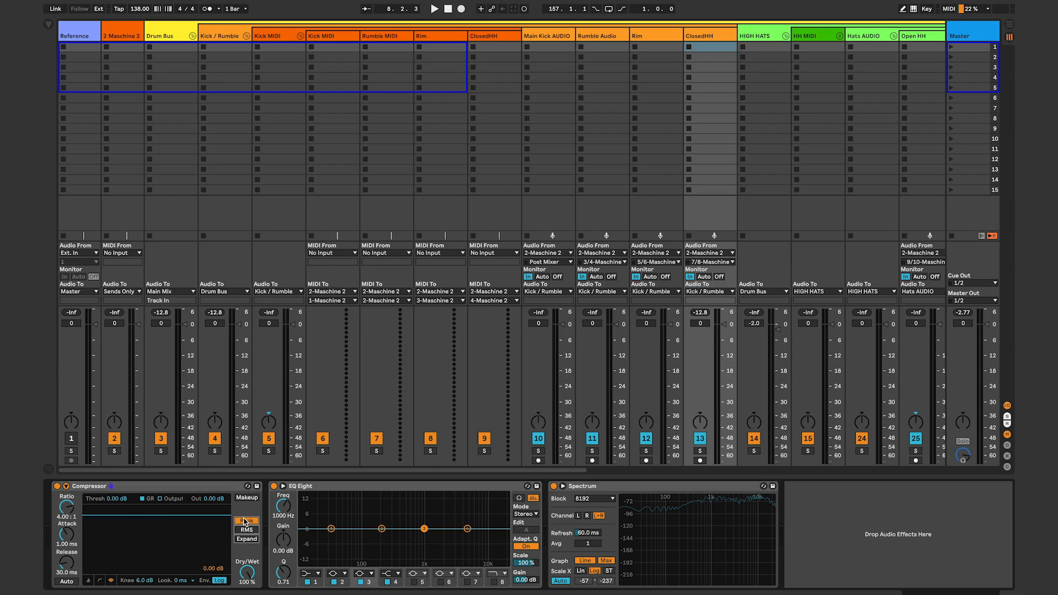
left_click(68, 518)
key("space")
left_click_drag(142, 514, 142, 557)
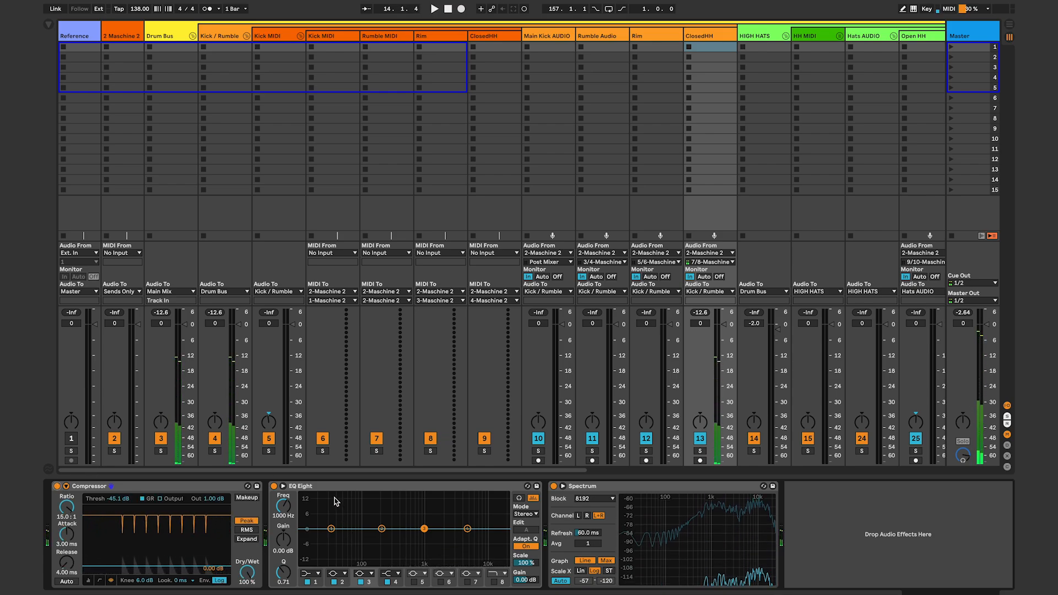
Make band 1 of the ClosedHH EQ Eight a gentle low-cut filter at 600 Hz.
left_click(343, 488)
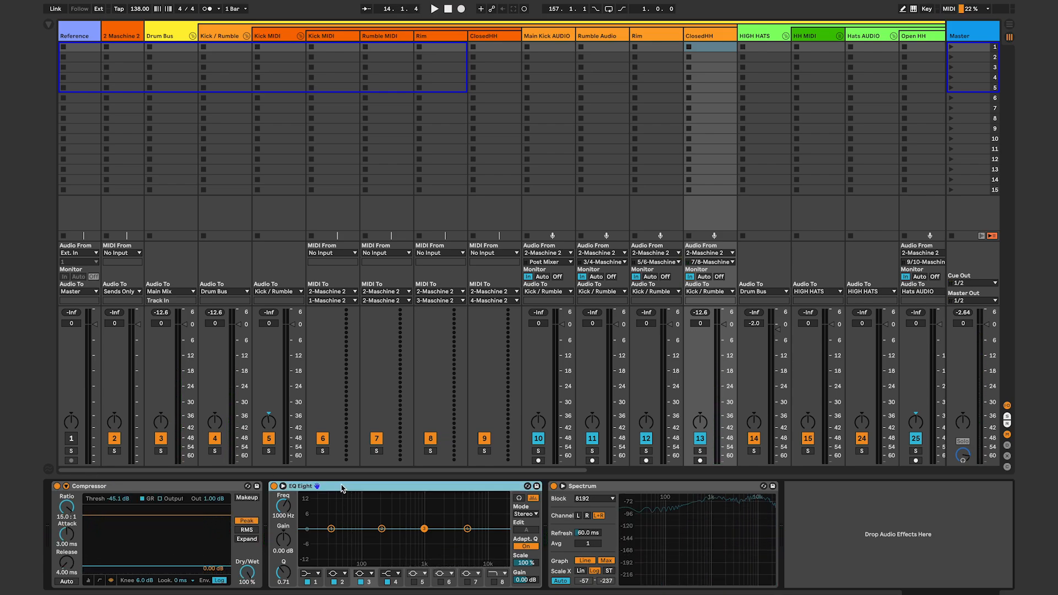
left_click(311, 574)
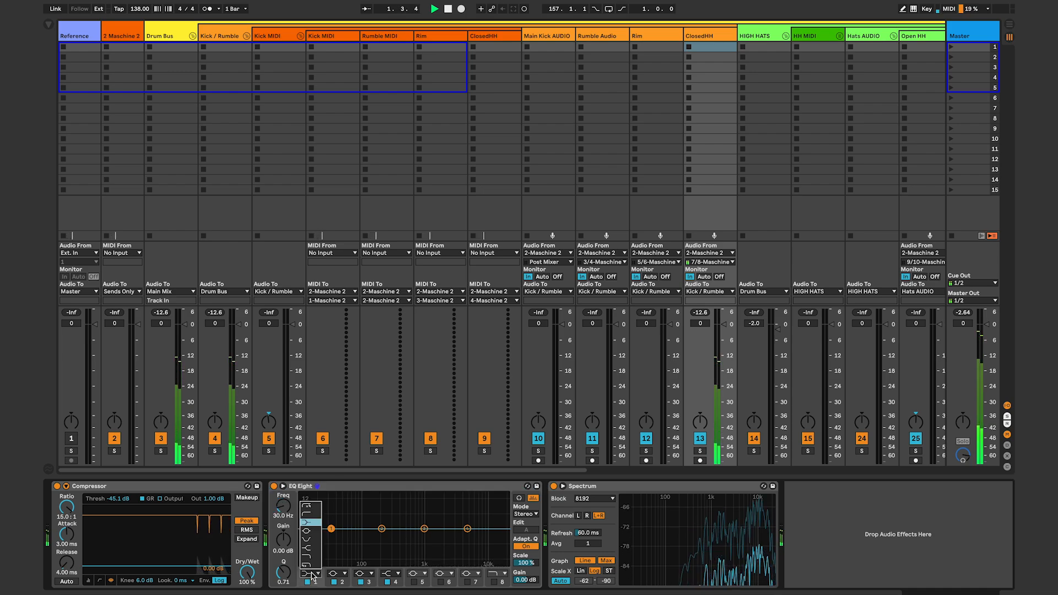
left_click(313, 514)
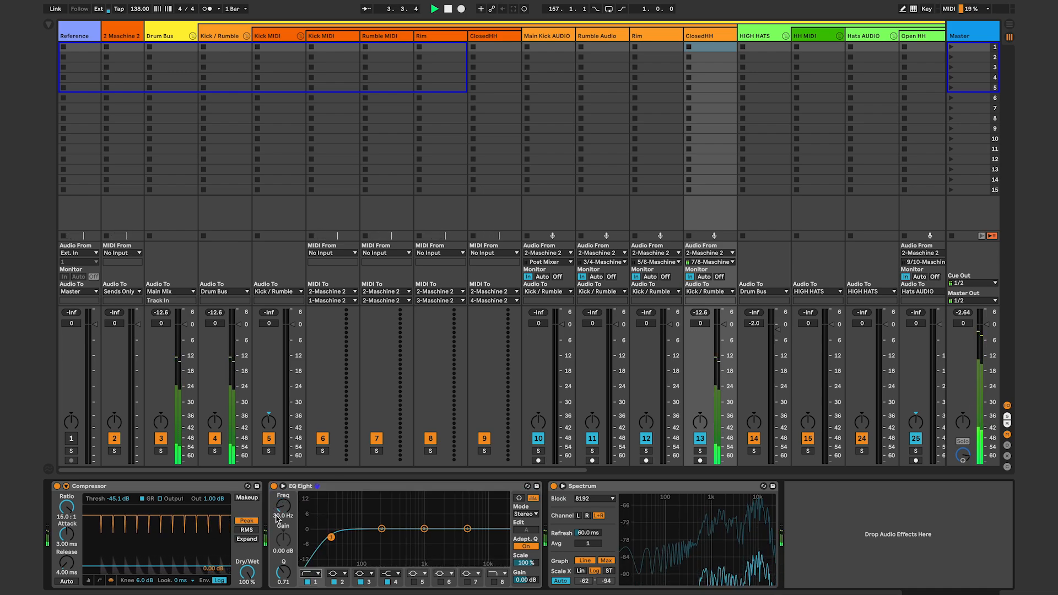
left_click(277, 518)
type("6")
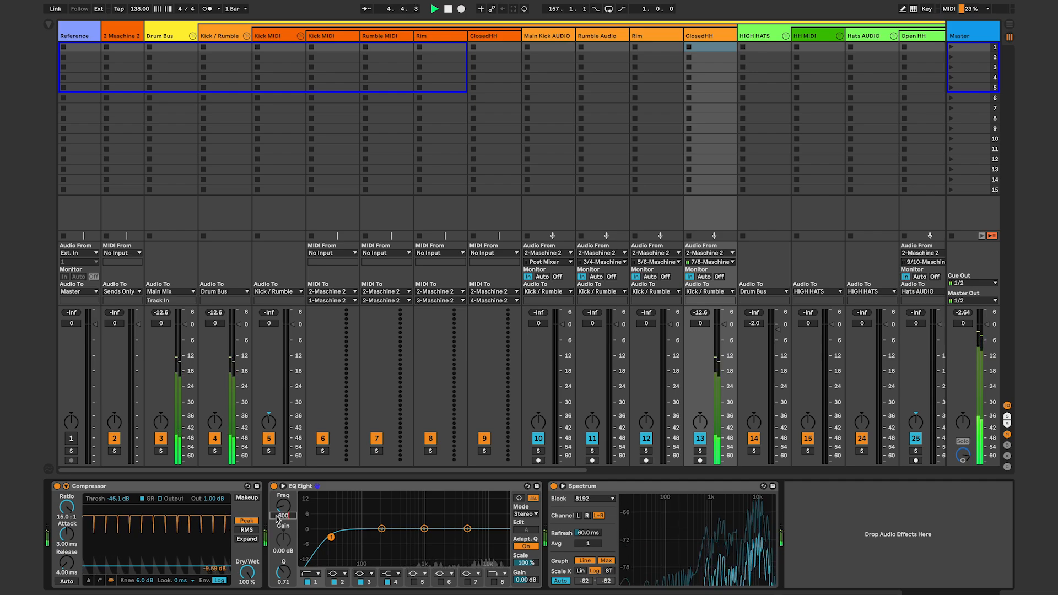
type("00")
key("Return")
Make EQ Eight band 4 a gentle high-cut filter at 10 kHz and disable bands 2 and 3.
left_click(468, 529)
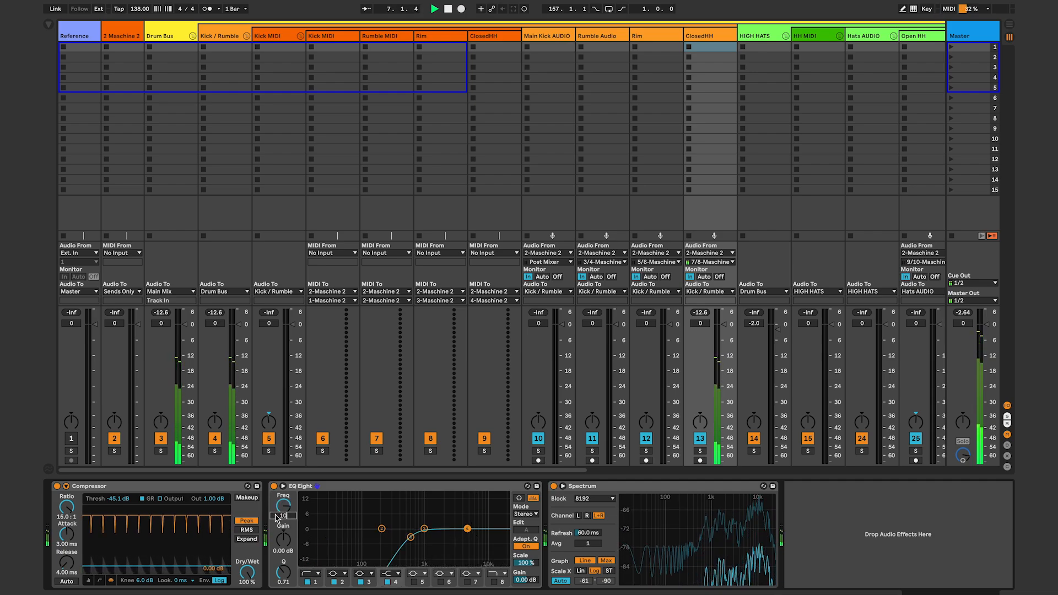
key("Return")
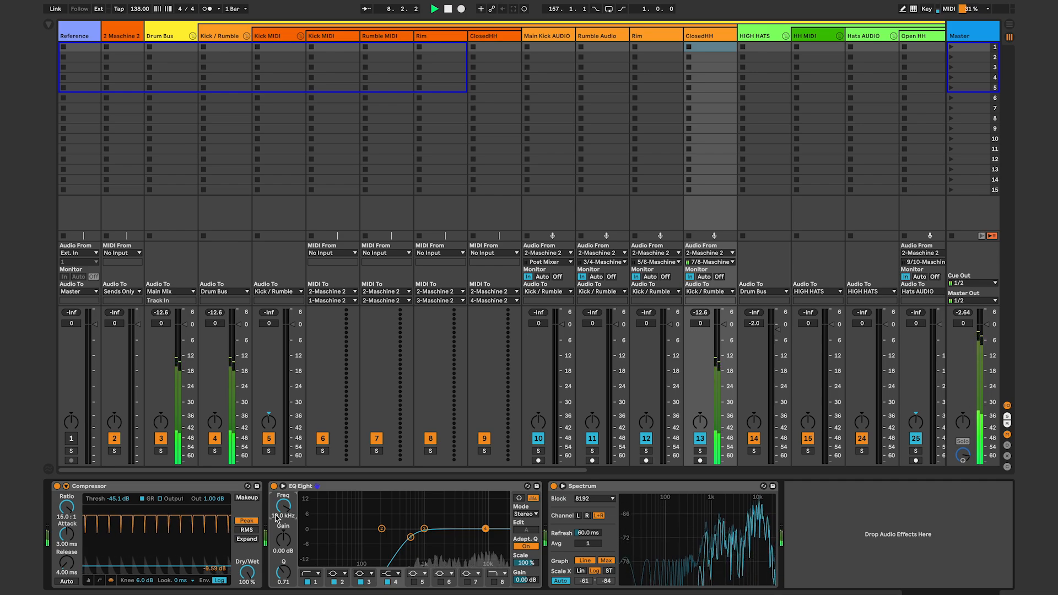
left_click(396, 576)
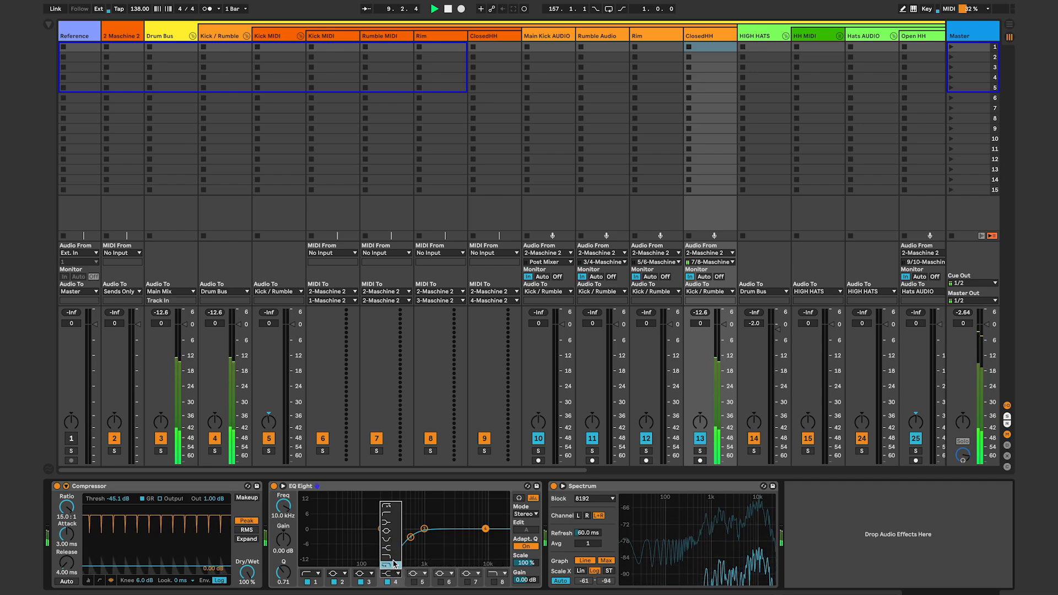
left_click(386, 577)
left_click(360, 582)
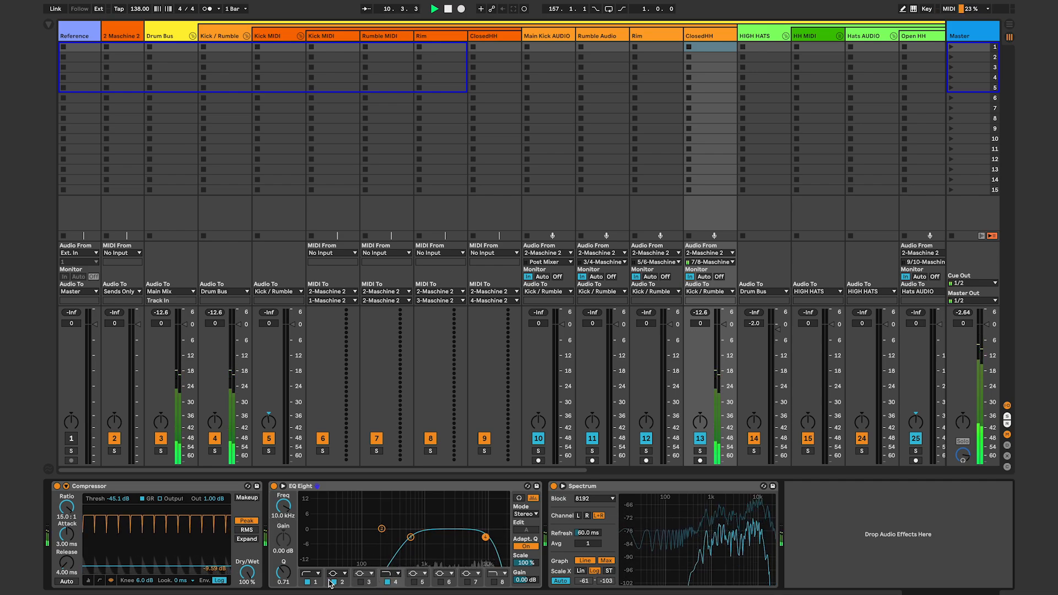
left_click(334, 582)
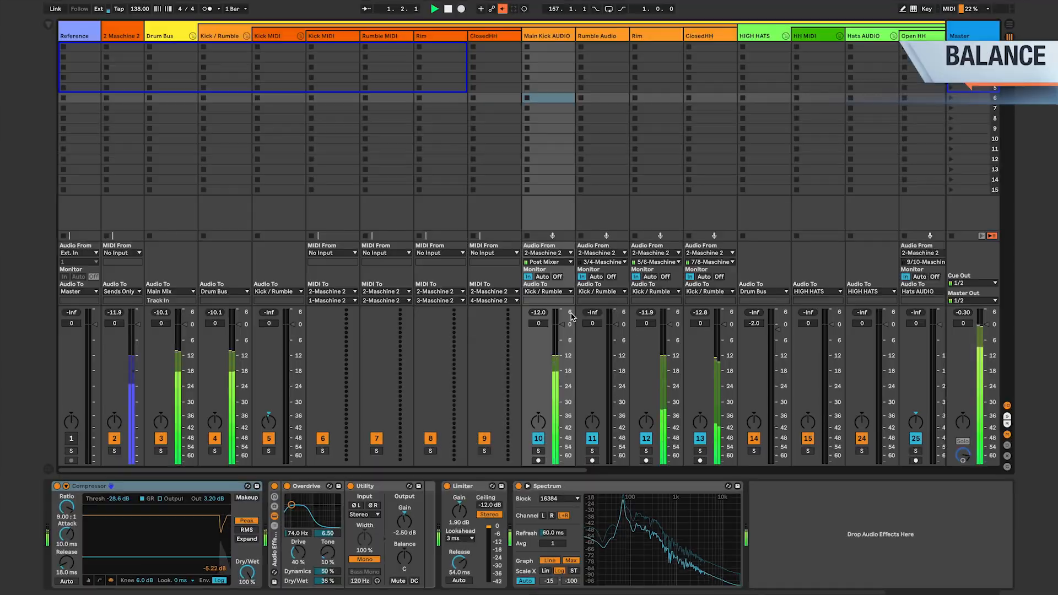
Balance the mix by lowering the Main Kick AUDIO volume to -2.1 dB and the ClosedHH audio track to -4.8 dB, ending with playback stopped.
left_click_drag(564, 326, 562, 330)
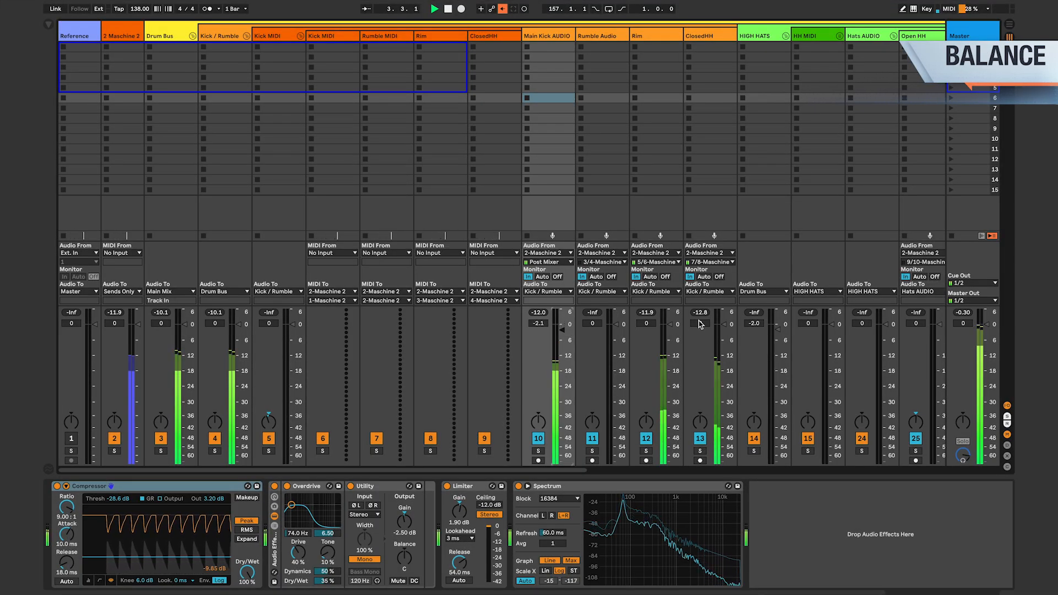
mouse_move(717, 329)
left_mouse_down()
mouse_move(721, 421)
mouse_move(723, 340)
left_mouse_up()
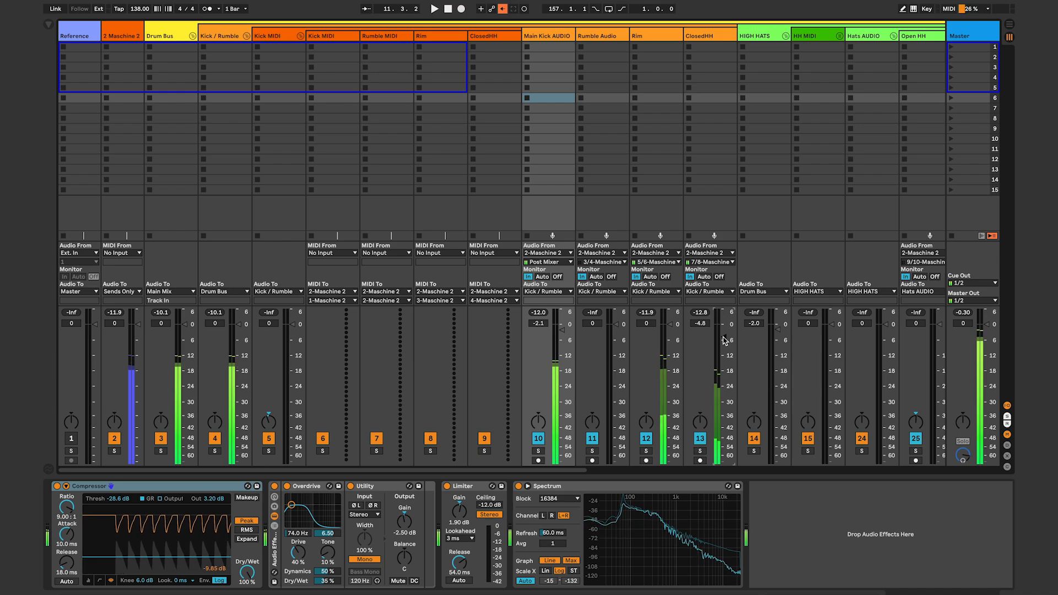
key("space")
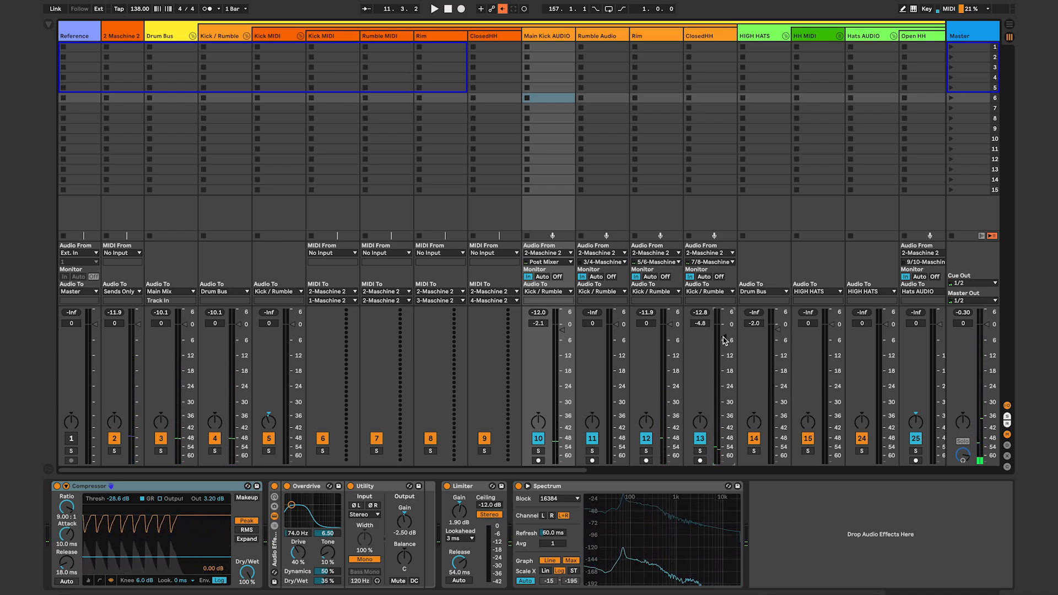